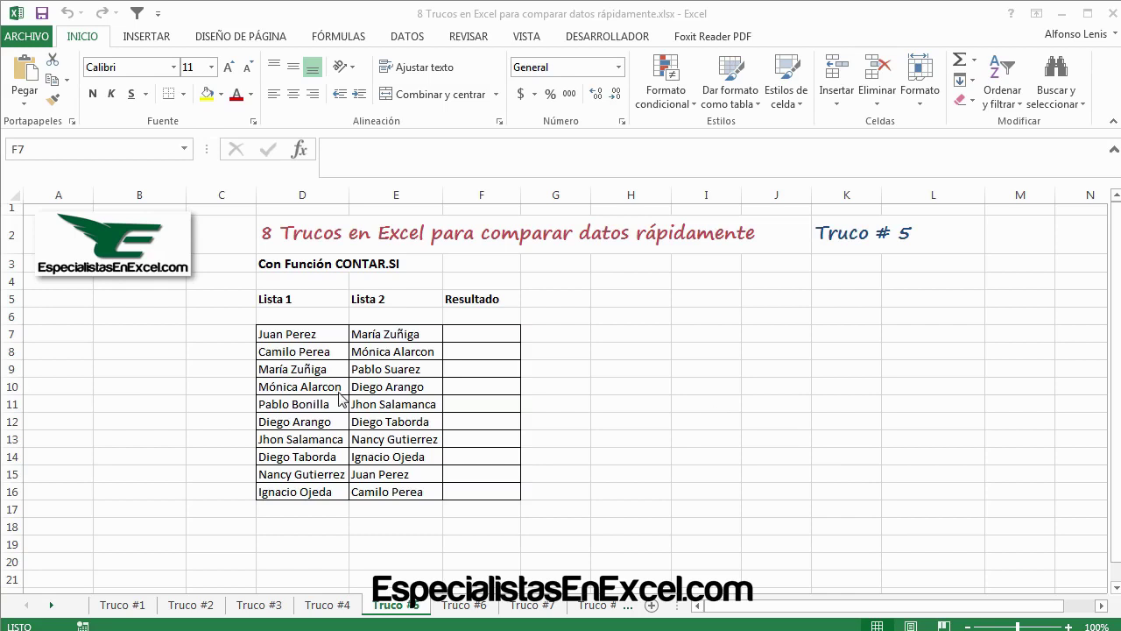
In F7, start a CONTAR.SI formula using the Lista 1 names D7:D16 as the range.
left_click(464, 333)
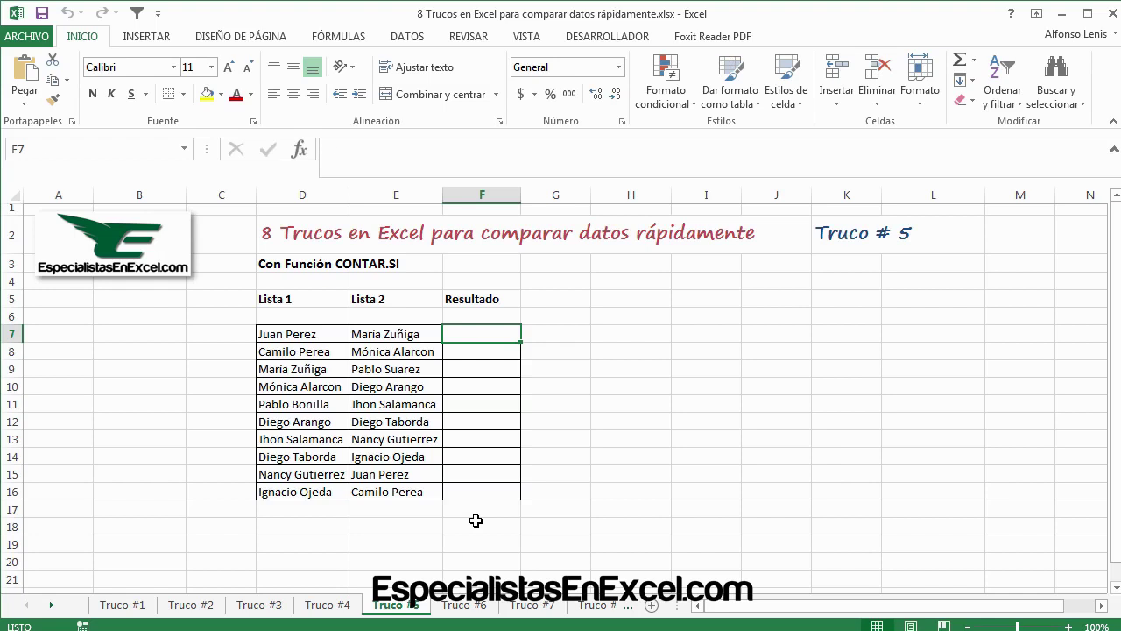
type("=CONTAR")
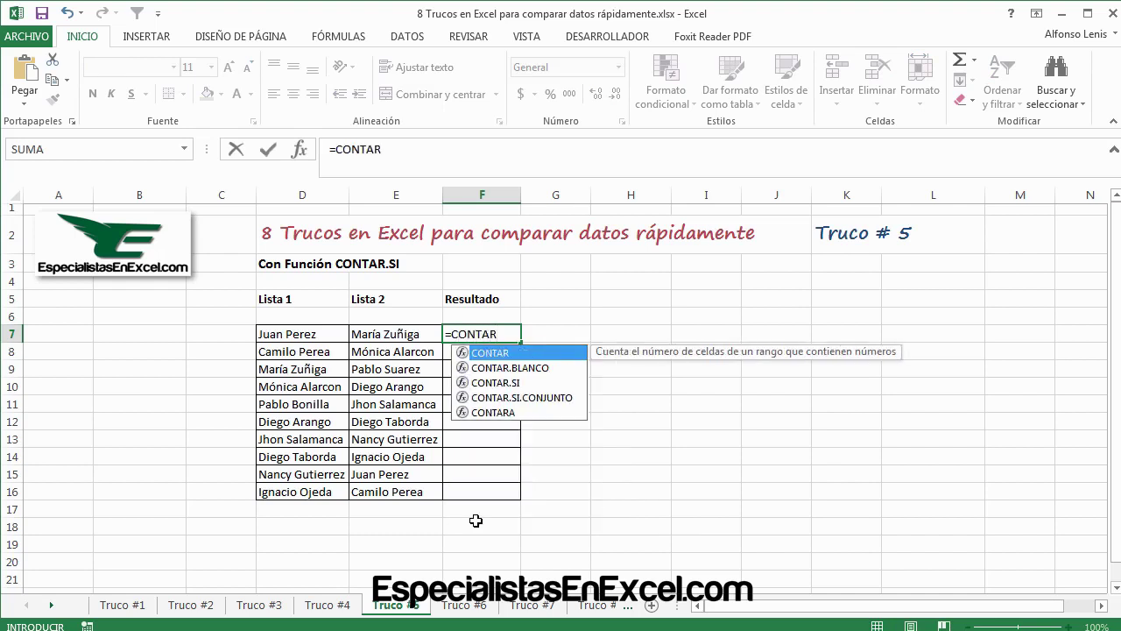
key("Down")
key("Down")
key("Tab")
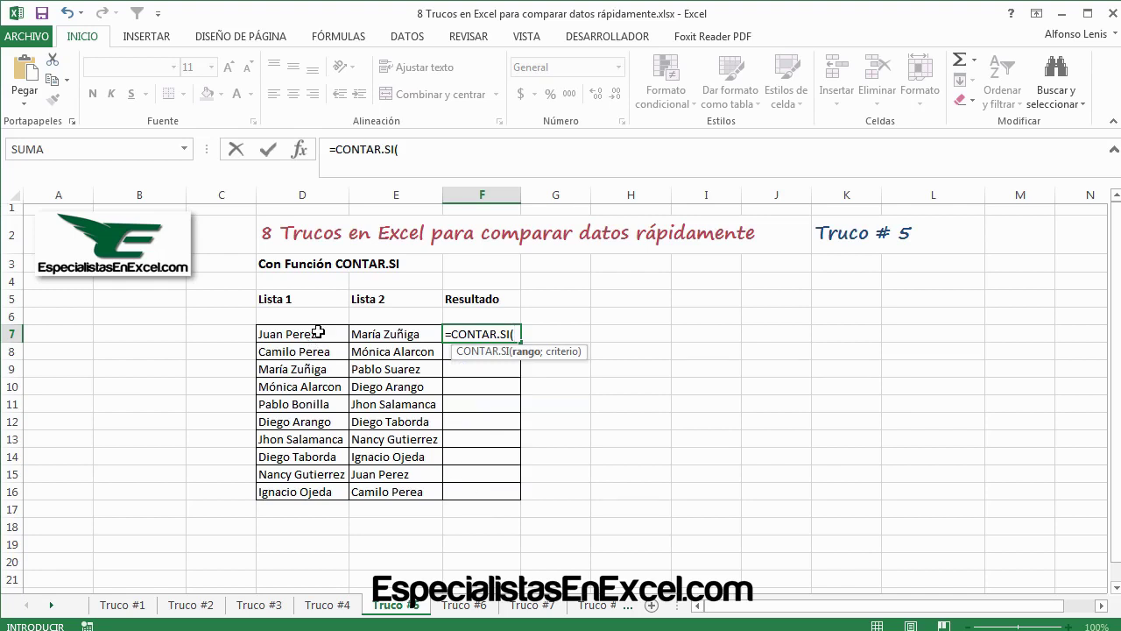
left_click_drag(317, 332, 322, 487)
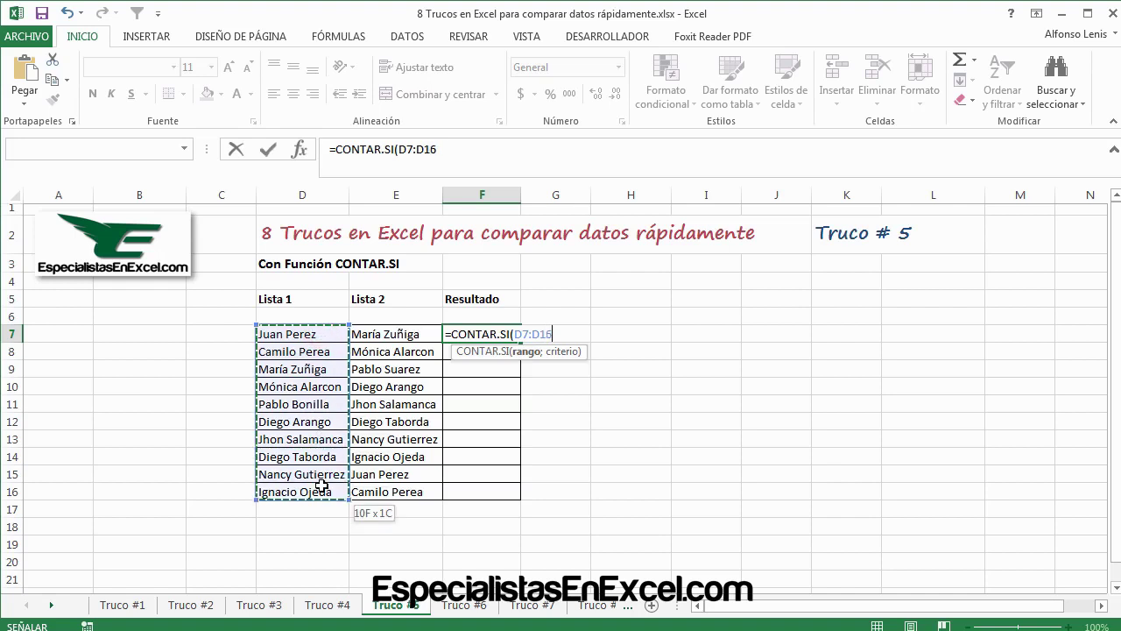
left_click(522, 333)
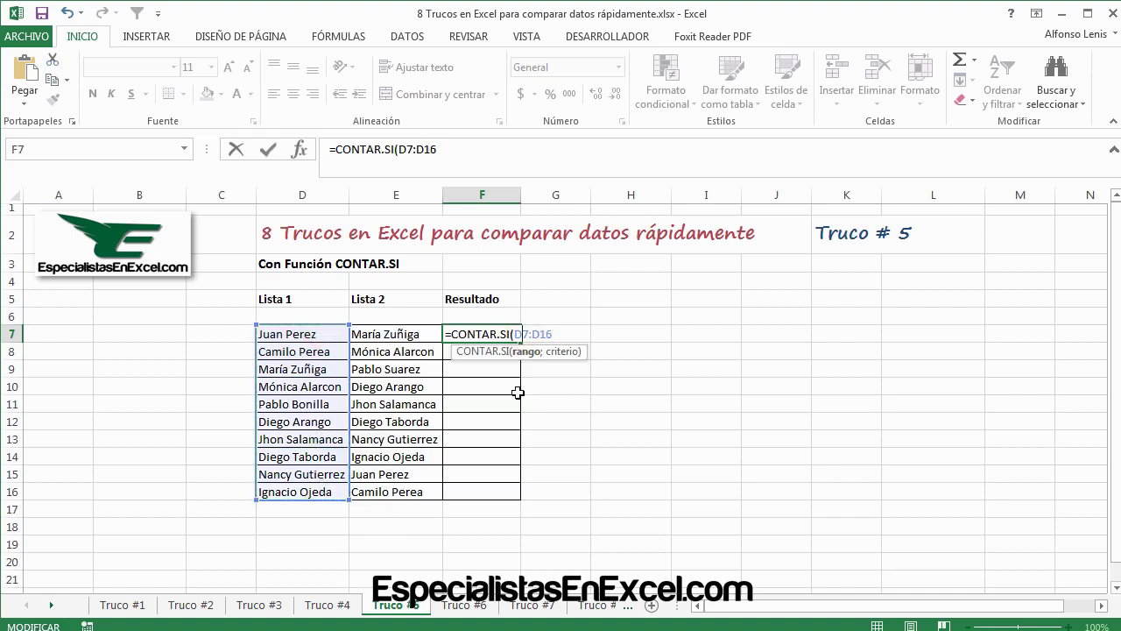
Lock the range as $D$7:$D$16 and add E7 as criterion: =CONTAR.SI($D$7:$D$16;E7).
key("F4")
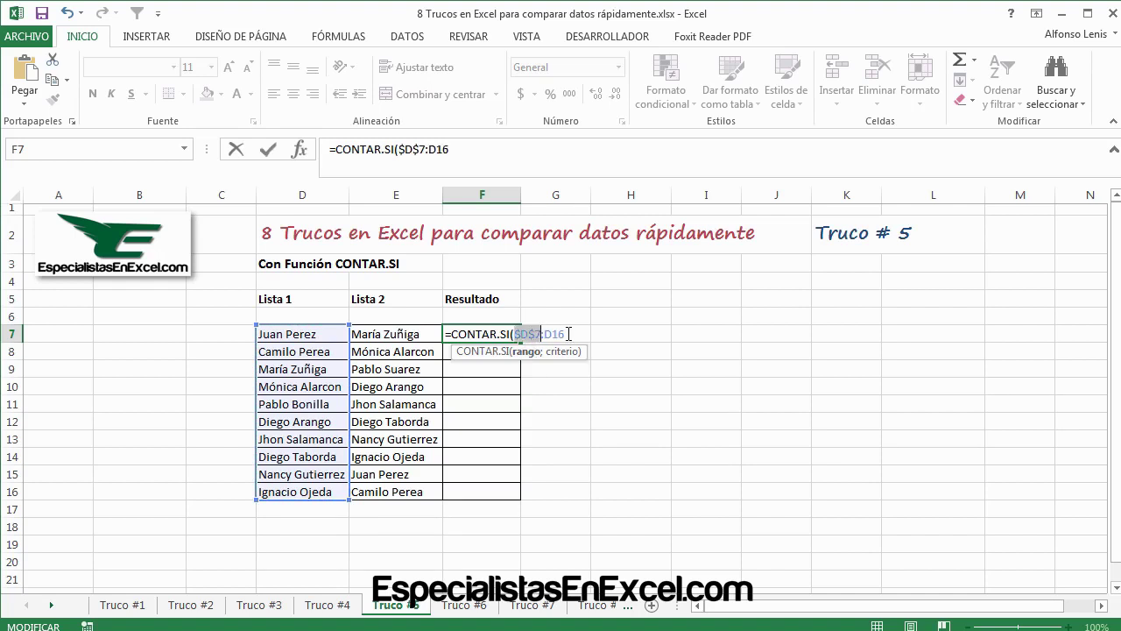
left_click(443, 147)
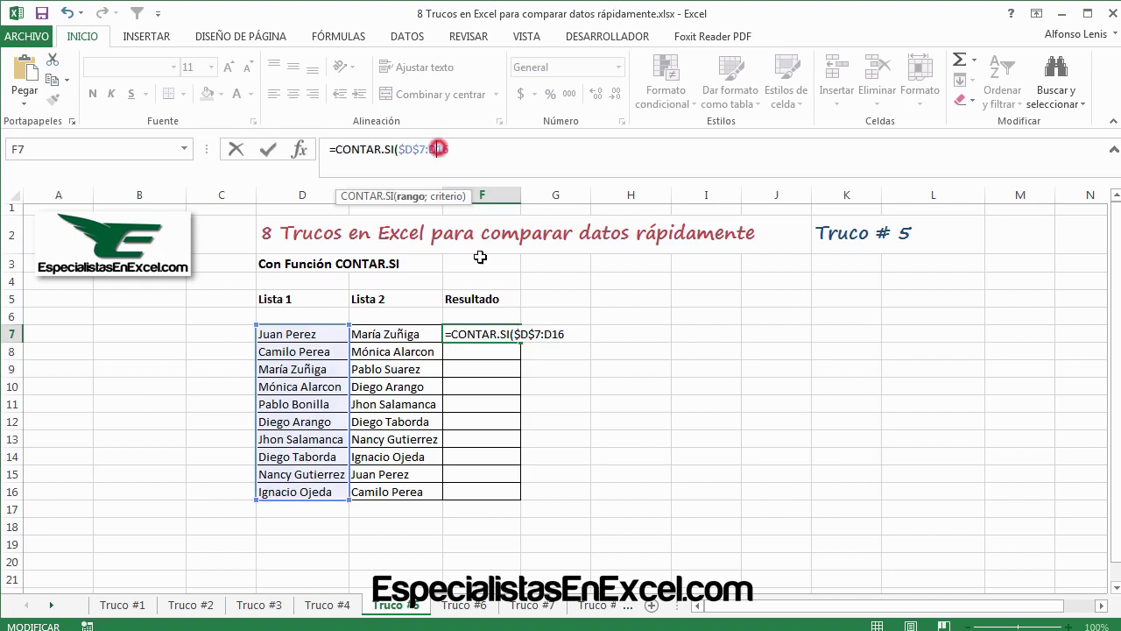
key("F4")
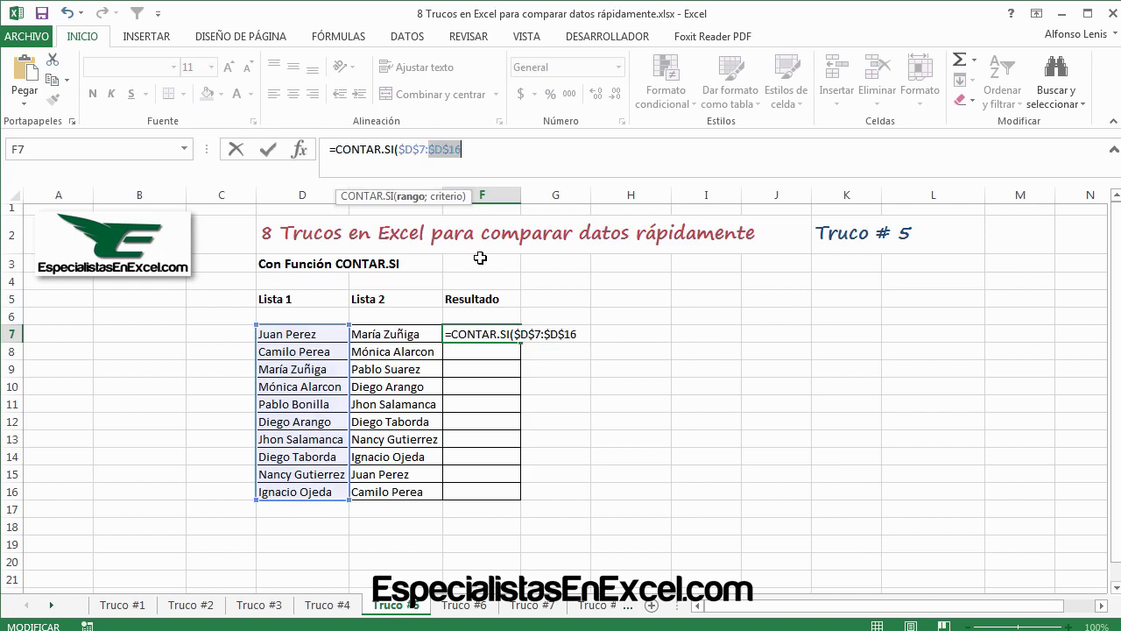
left_click(512, 148)
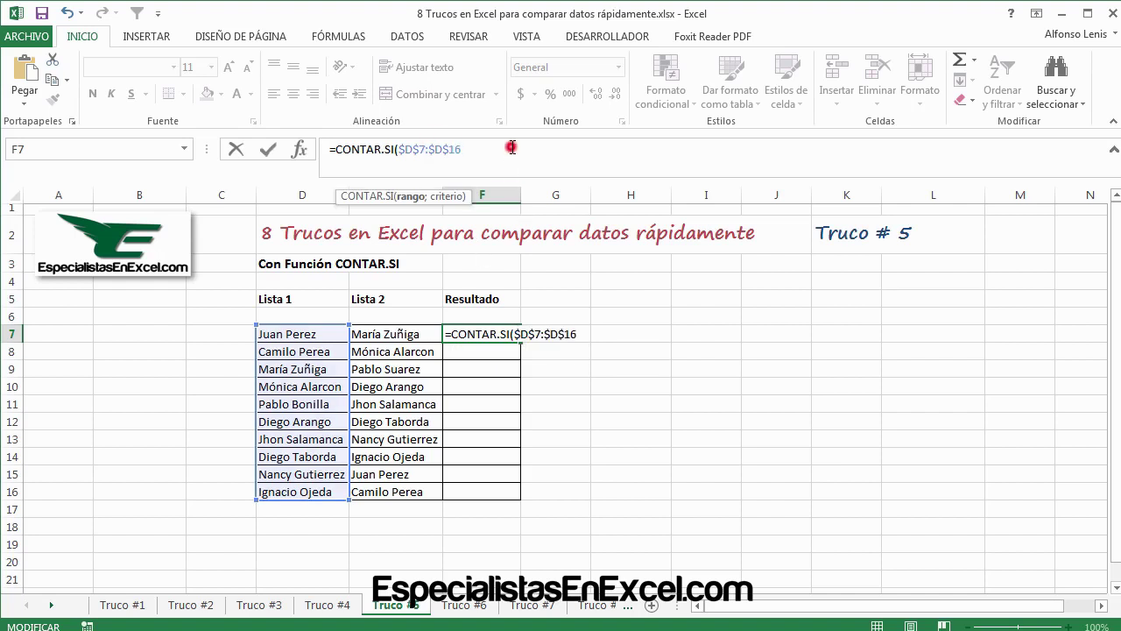
type(";")
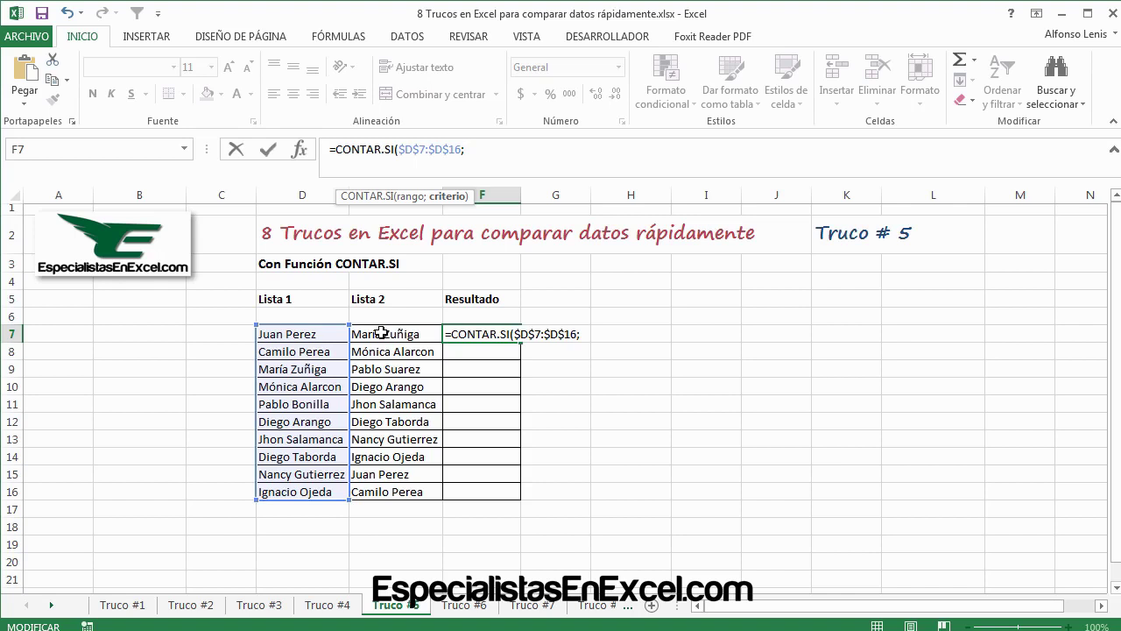
left_click(391, 333)
type(")")
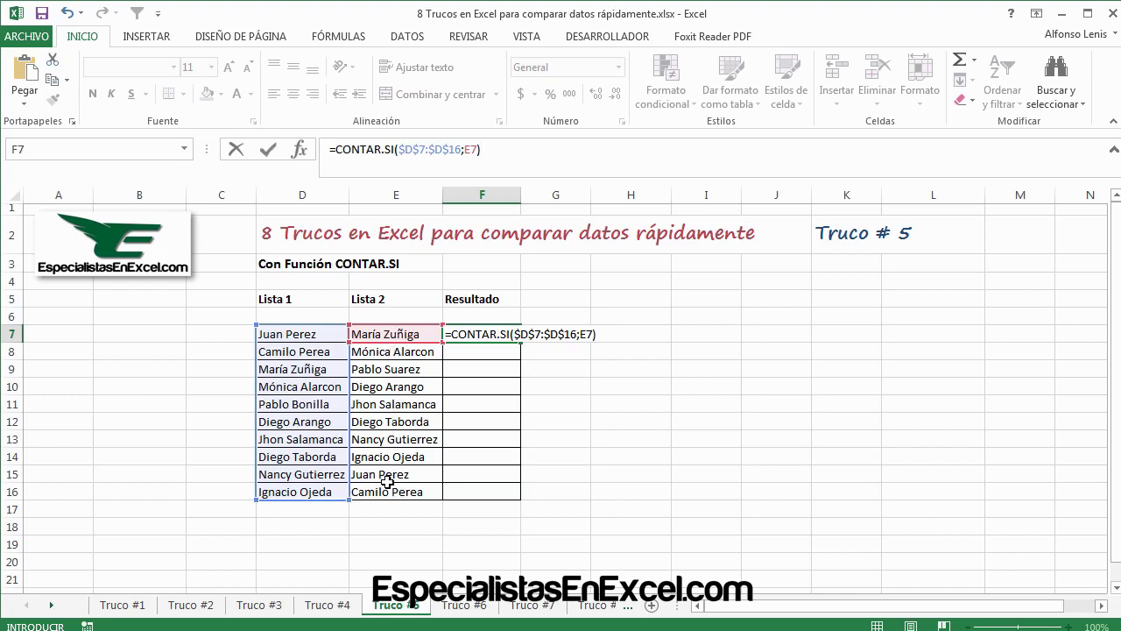
Confirm the CONTAR.SI formula in F7 and check it against E7's name in Lista 1.
key("Return")
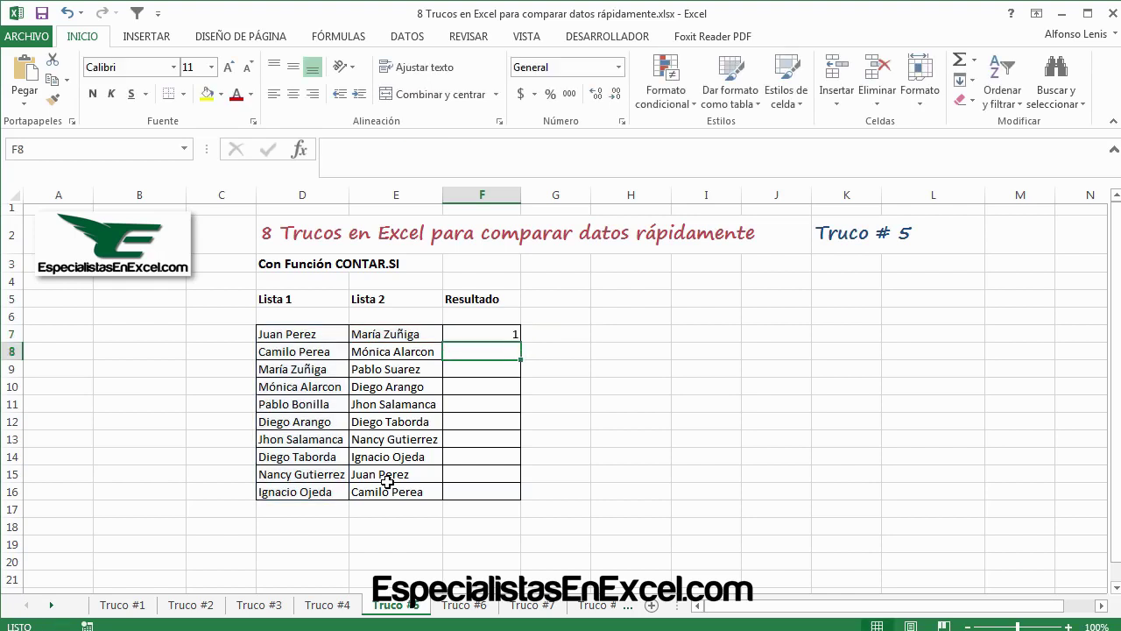
left_click(487, 327)
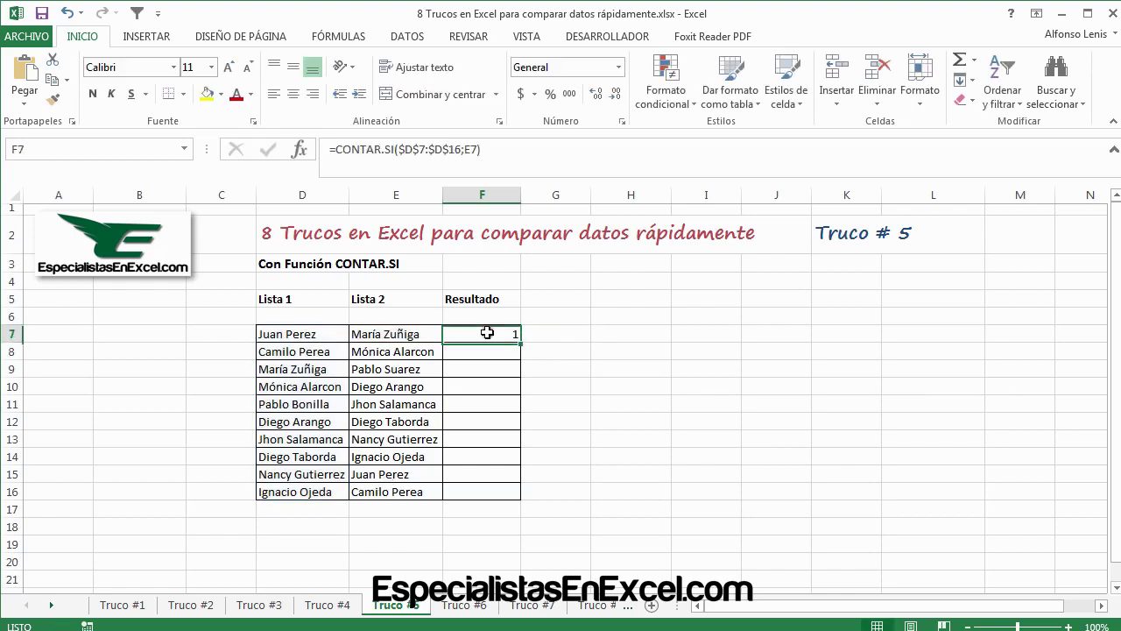
left_click(370, 333)
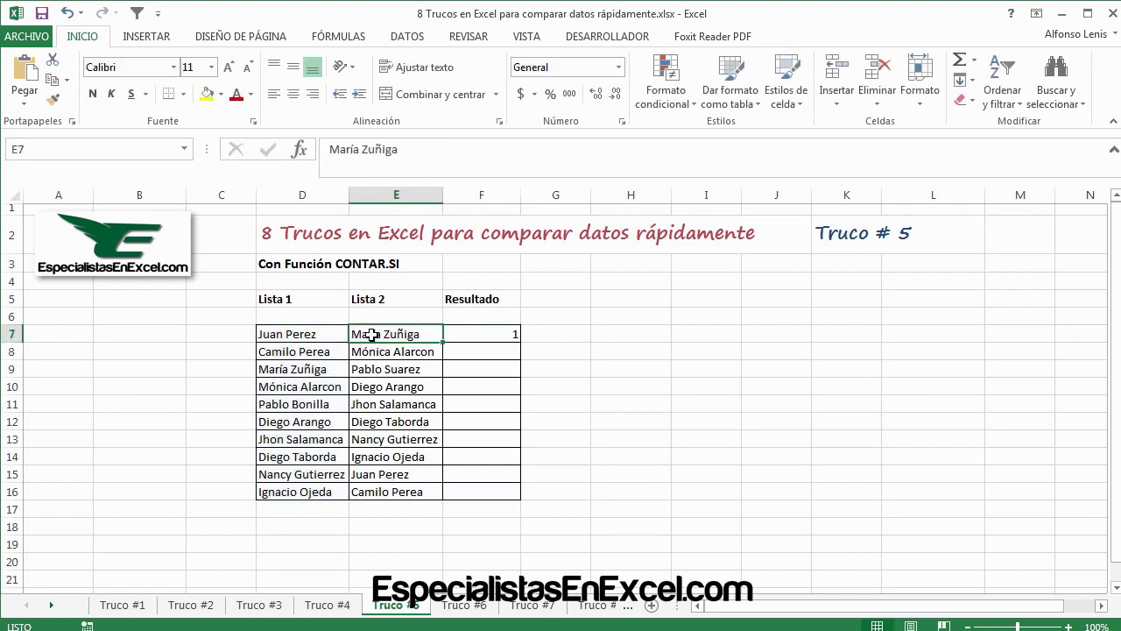
left_click(310, 368)
left_click(423, 333)
left_click(512, 329)
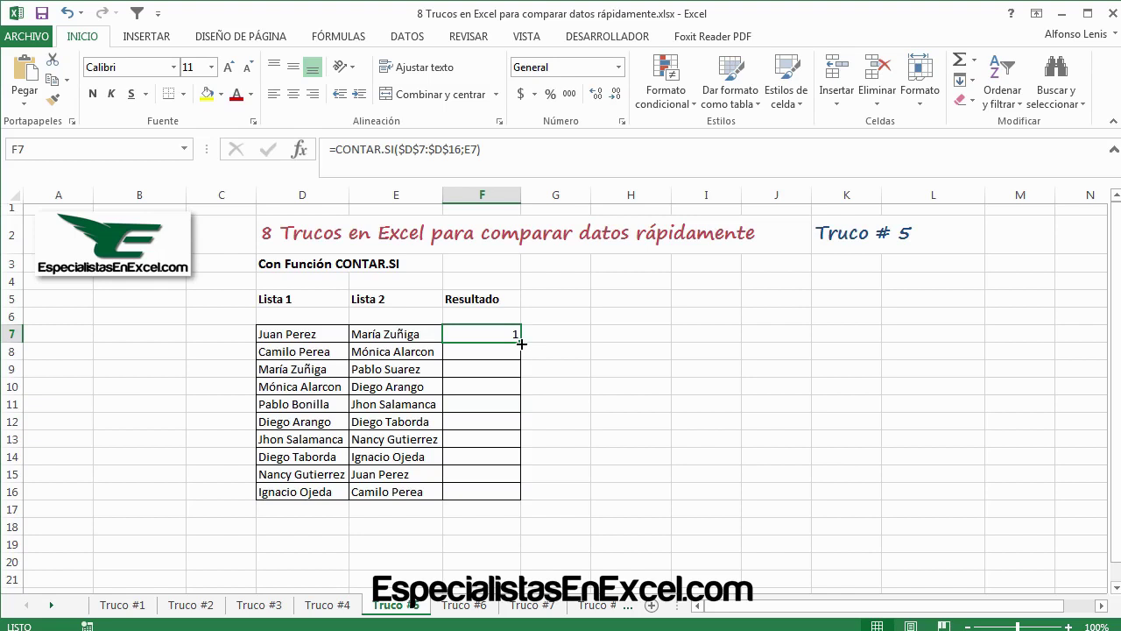
Fill the count down to F16 and verify F9 shows 0.
double_click(522, 346)
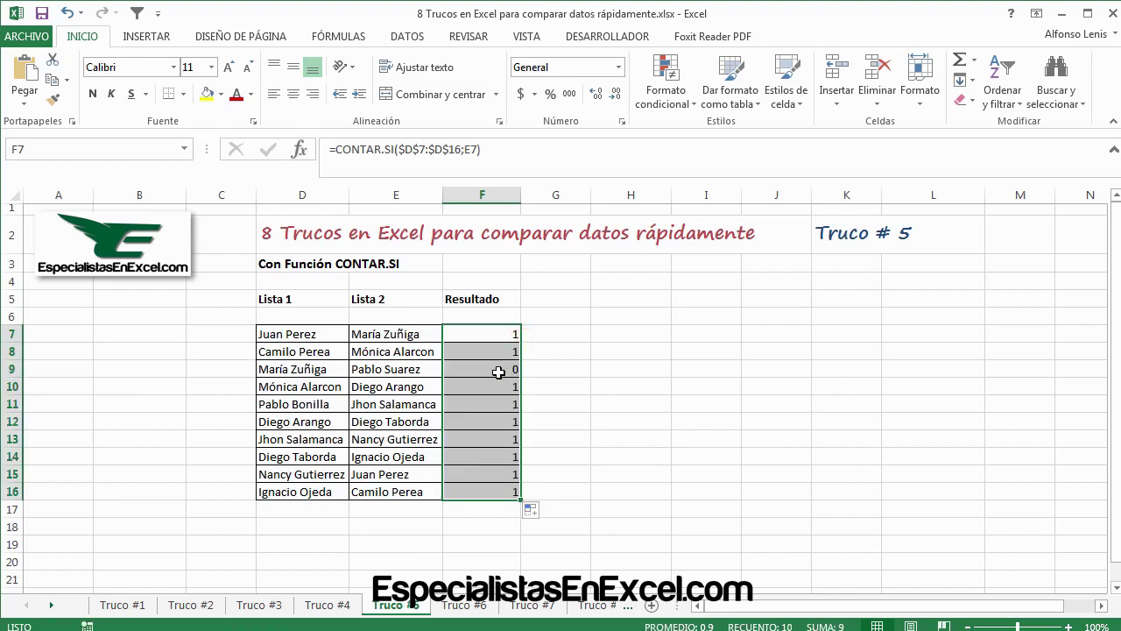
left_click(500, 368)
left_click(475, 371)
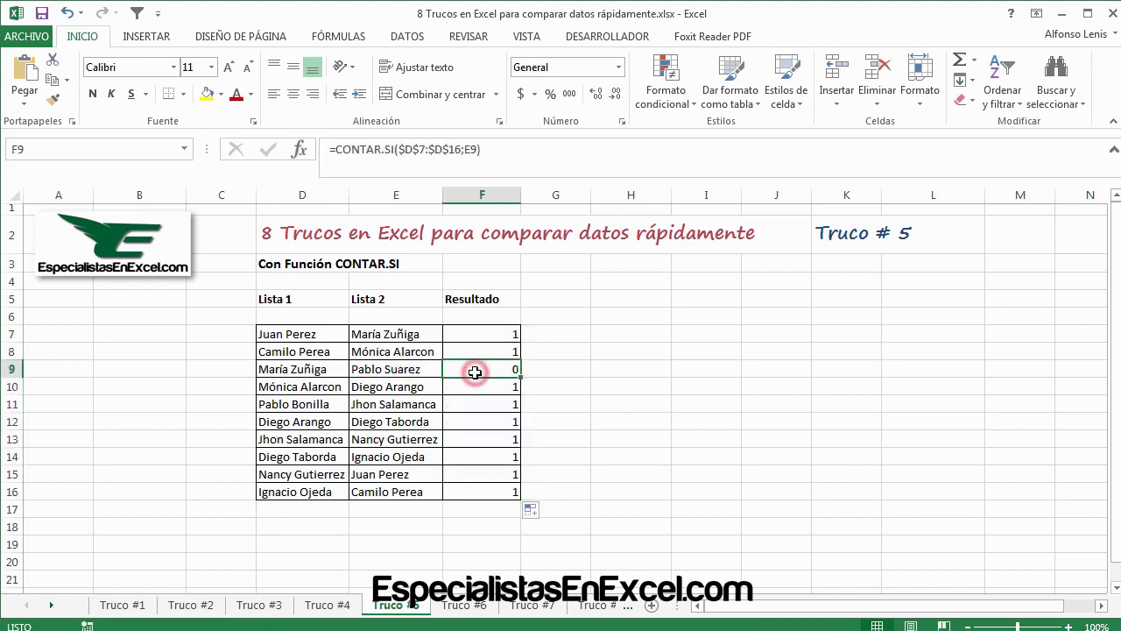
left_click(303, 494)
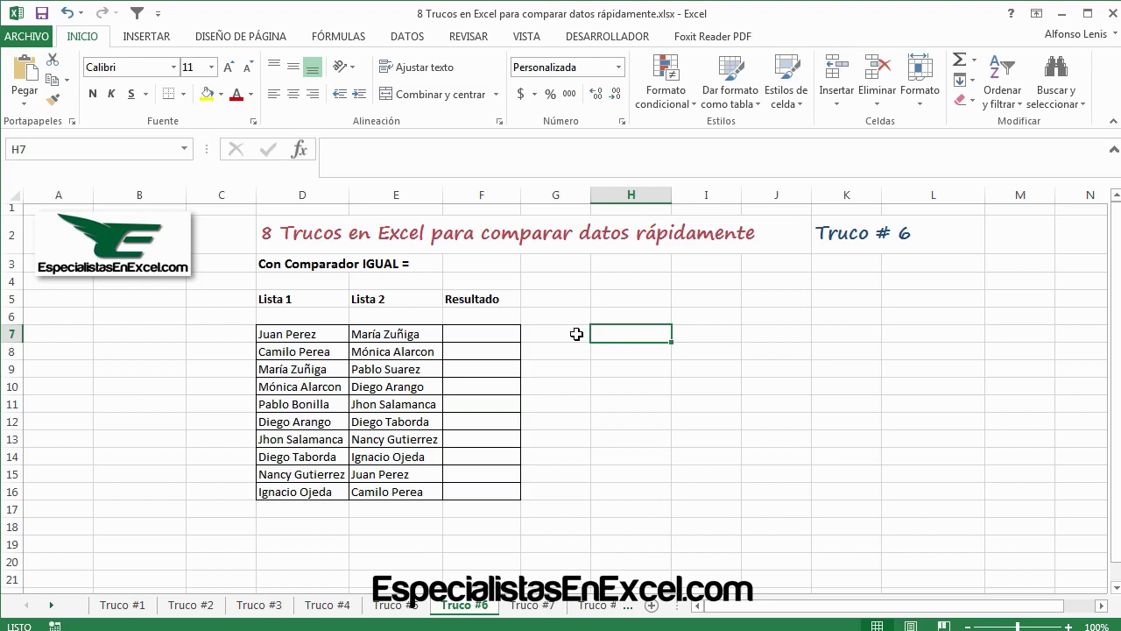
Sort the Lista 1 names A to Z, keeping the sort to the current selection.
left_click_drag(293, 333, 298, 492)
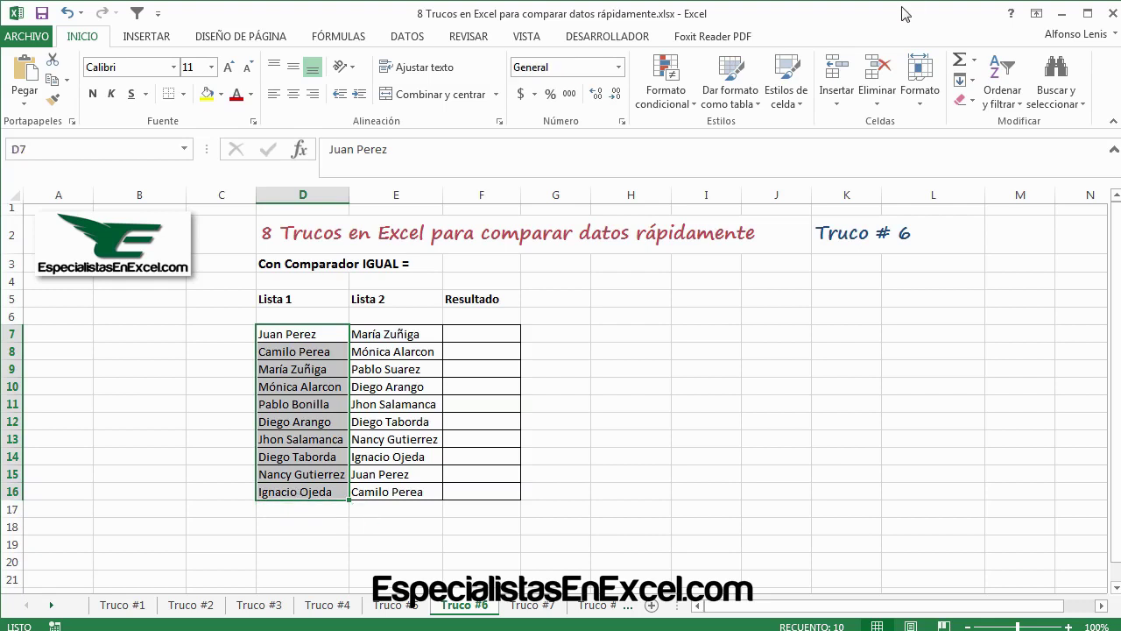
left_click(1021, 105)
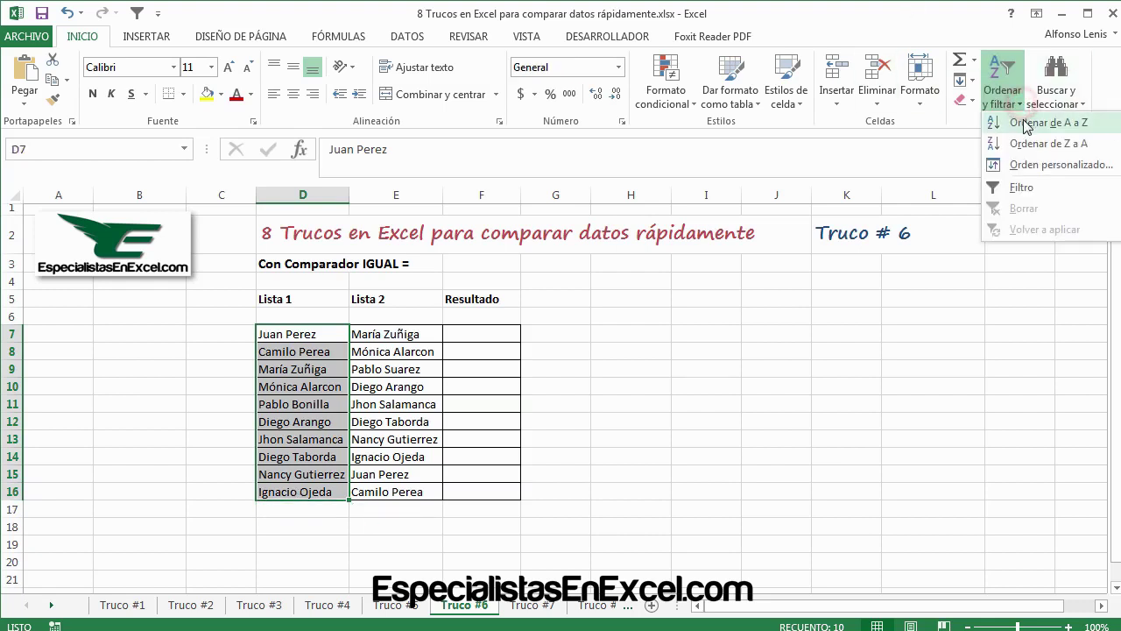
left_click(1030, 124)
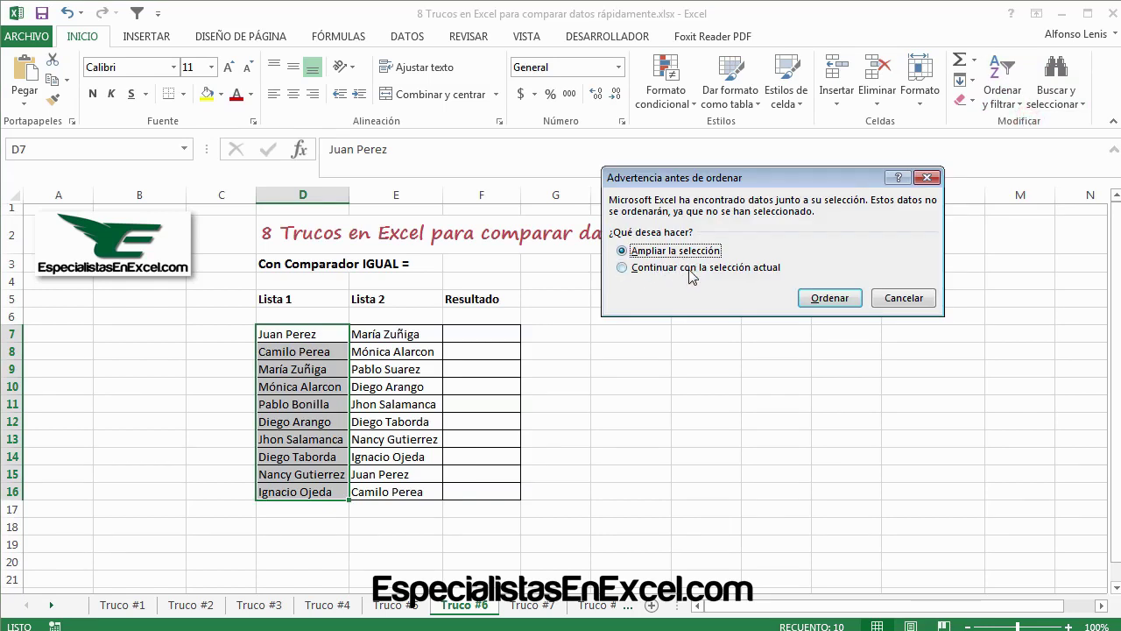
left_click(639, 270)
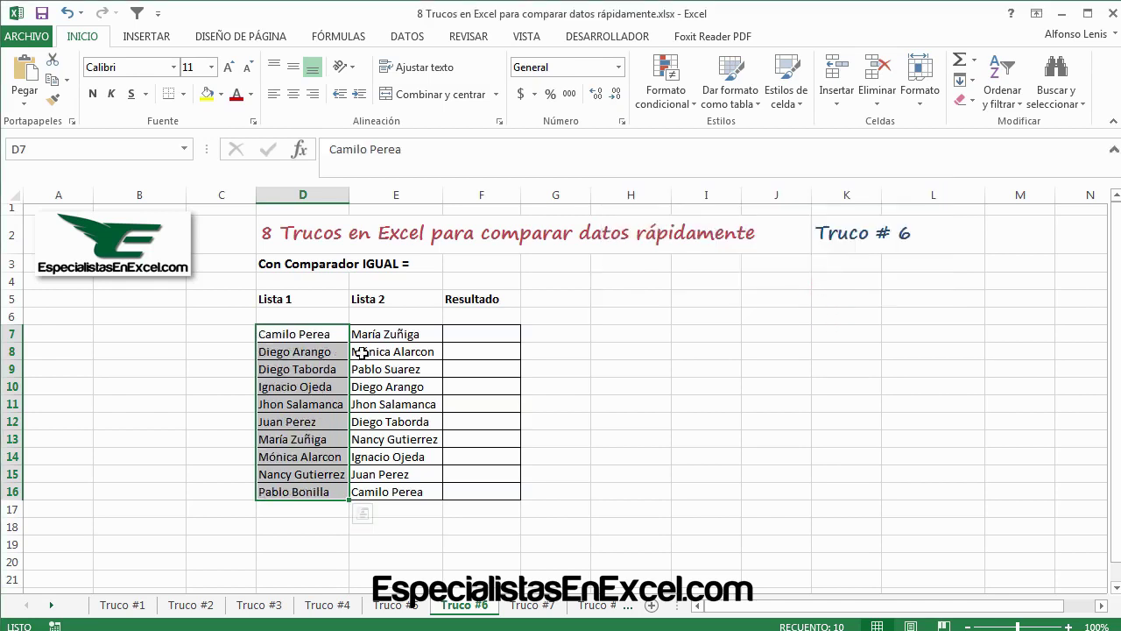
Sort the Lista 2 names A to Z, continuing with the current selection only.
left_click_drag(402, 333, 407, 488)
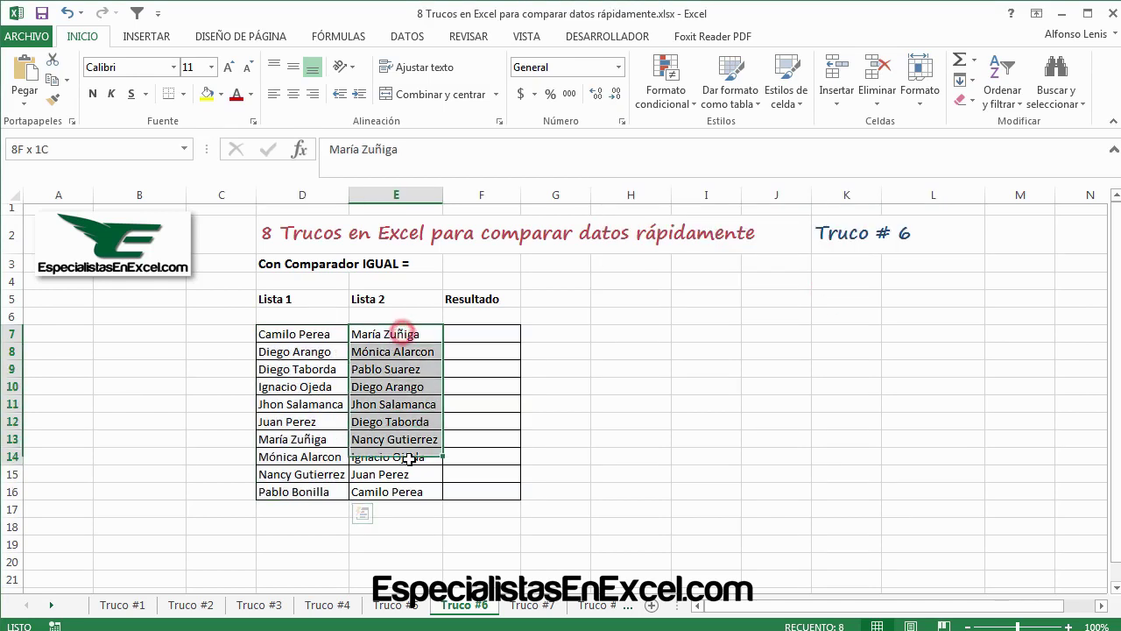
left_click(1061, 96)
left_click(1013, 102)
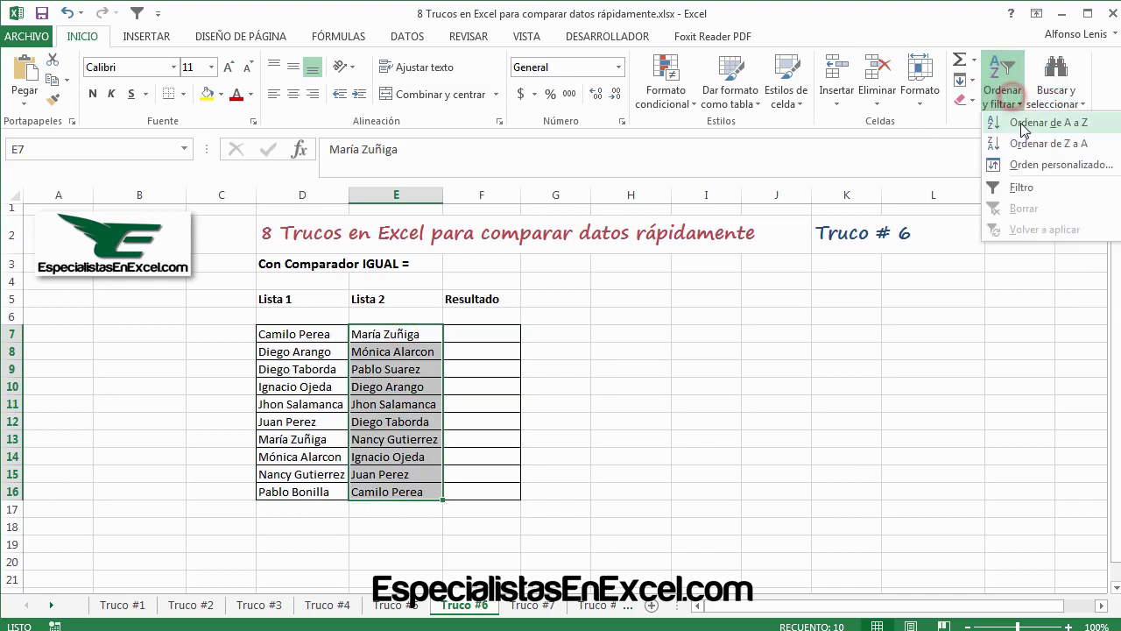
left_click(1018, 123)
left_click(691, 270)
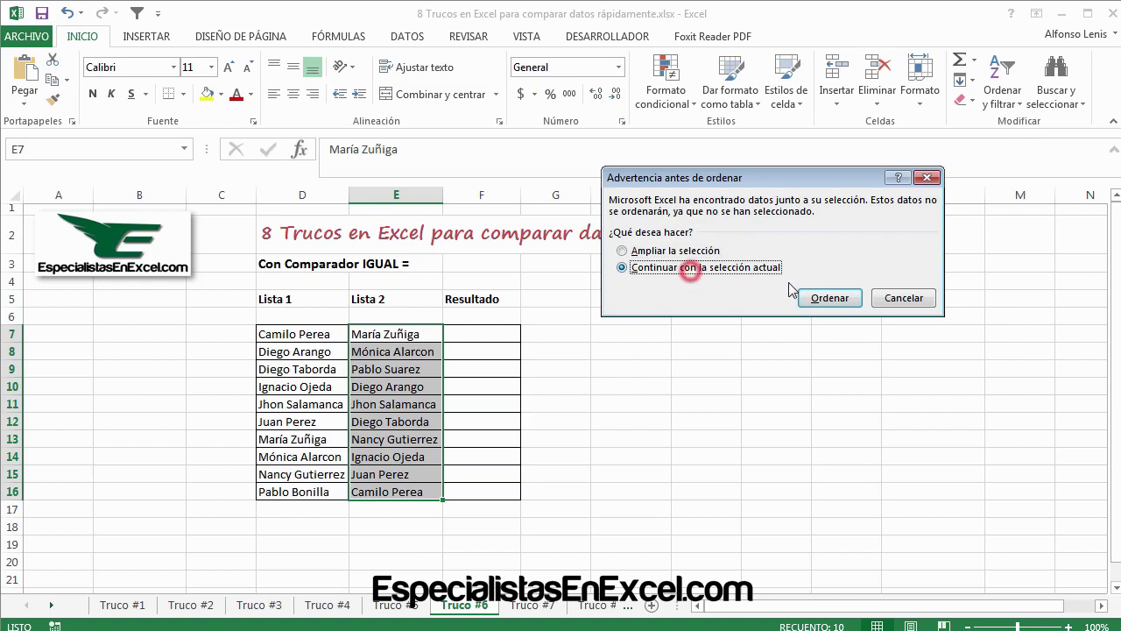
left_click(828, 297)
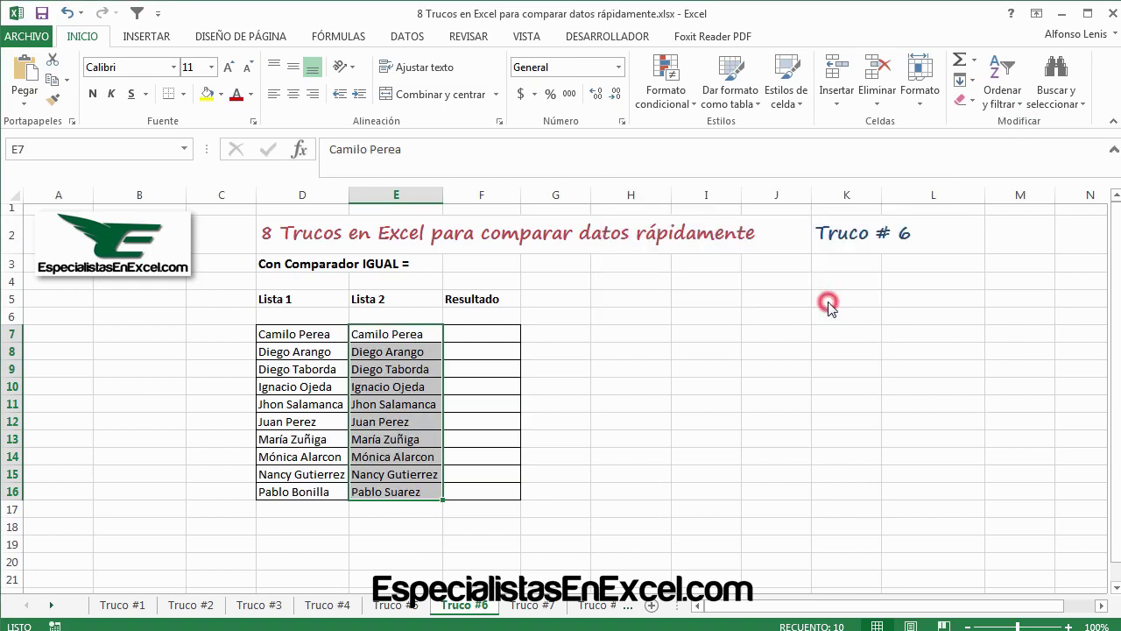
left_click(464, 341)
Enter =D7=E7 in F7 and fill it to F16, giving FALSO only in row 16.
type("=")
key("Left")
key("Left")
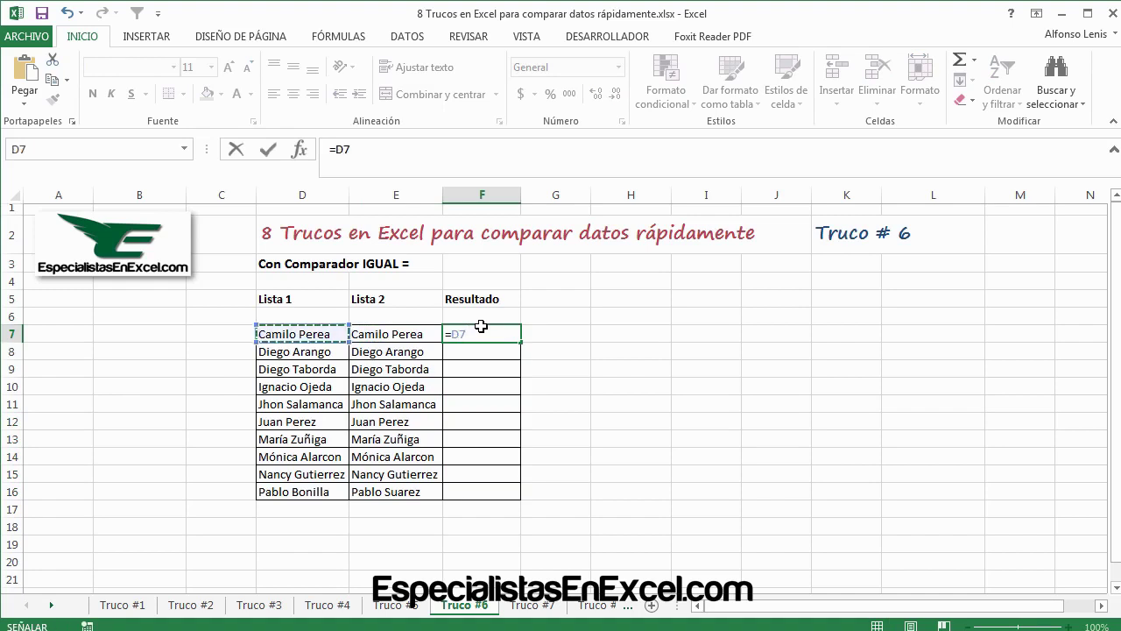
type("=")
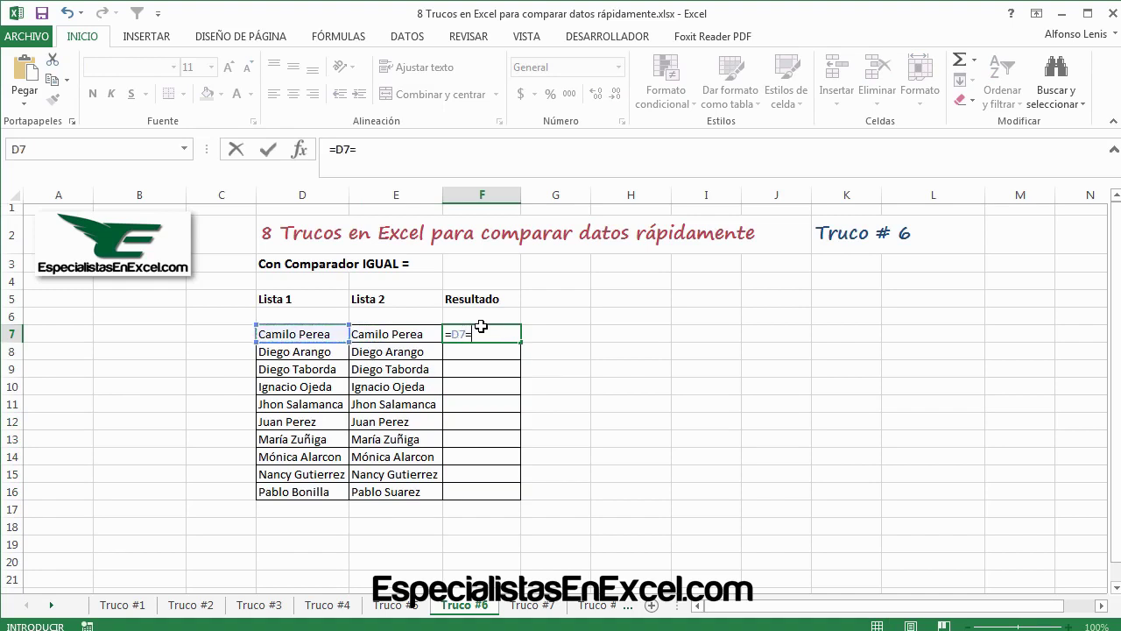
key("Left")
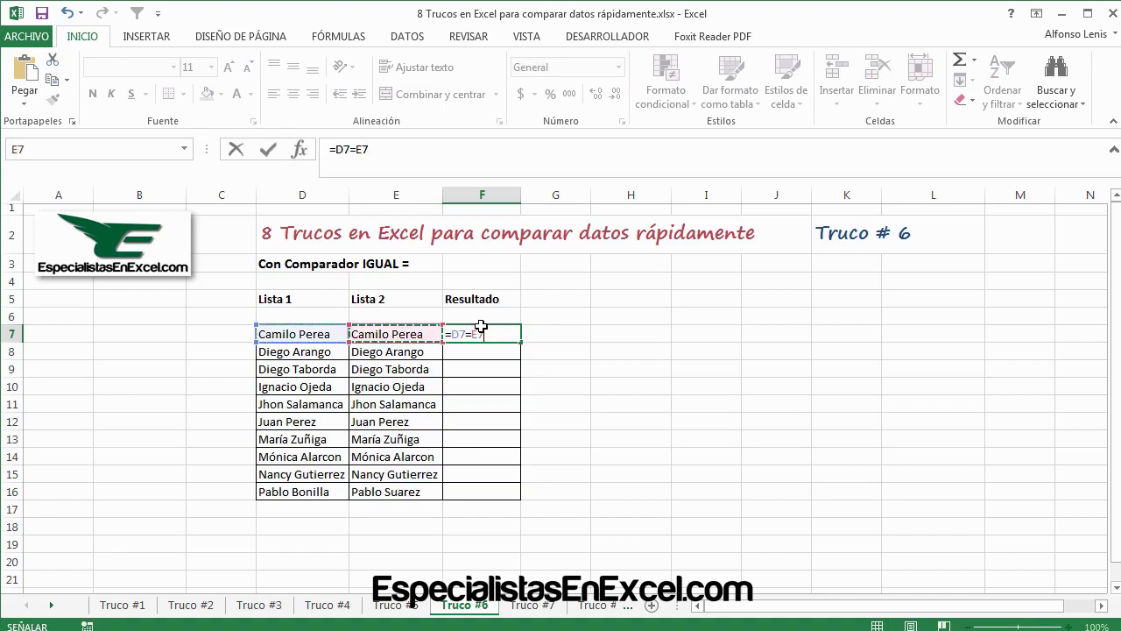
key("Return")
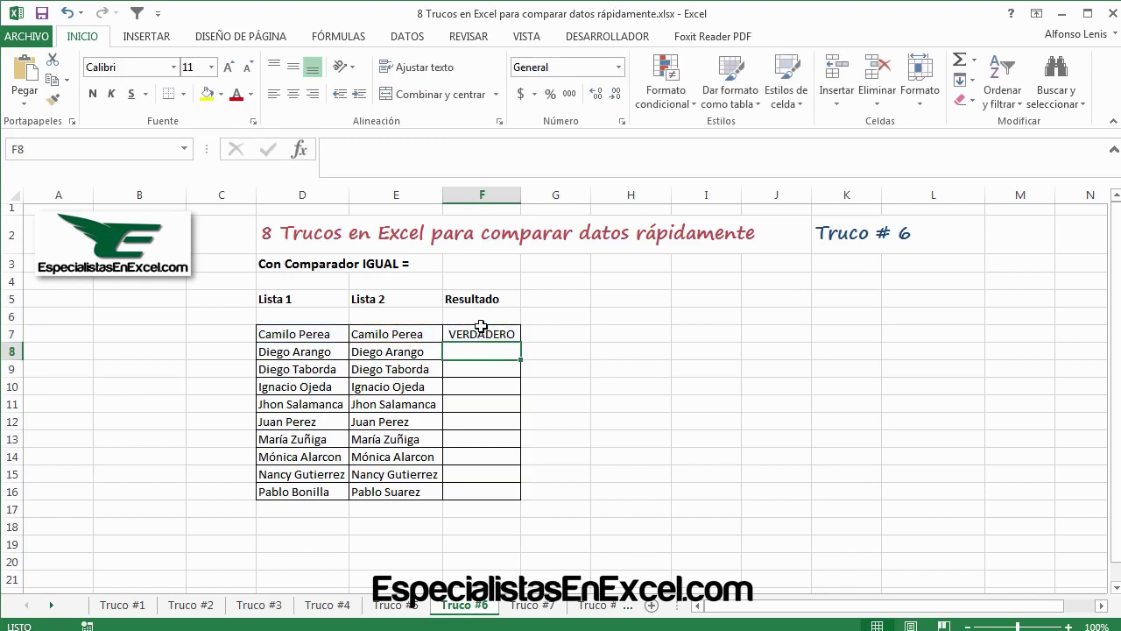
left_click(481, 327)
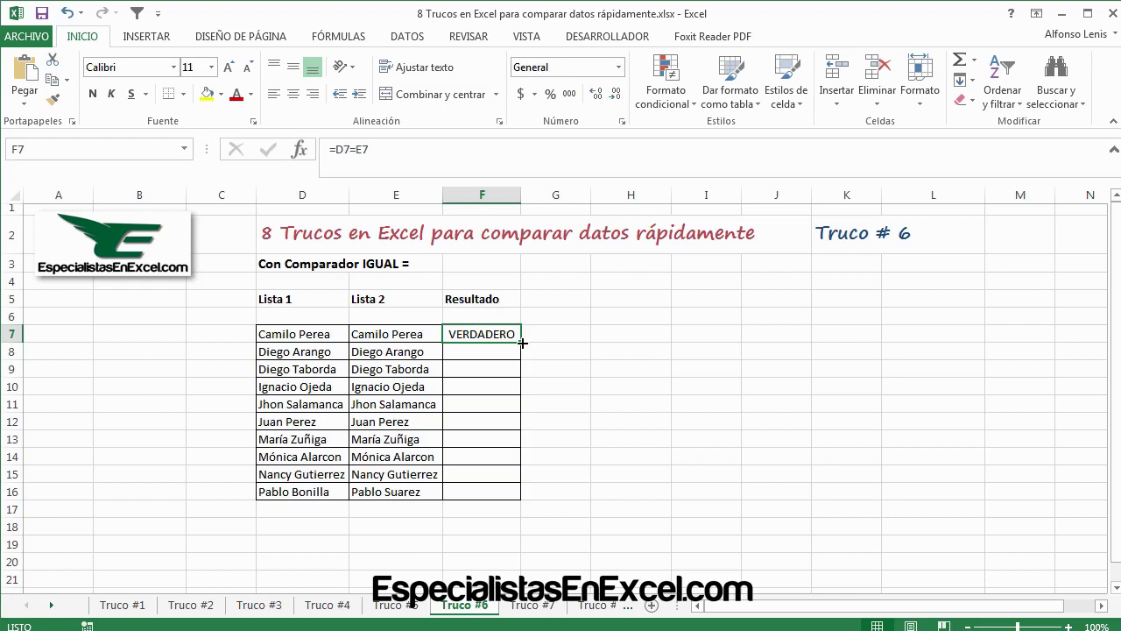
double_click(520, 342)
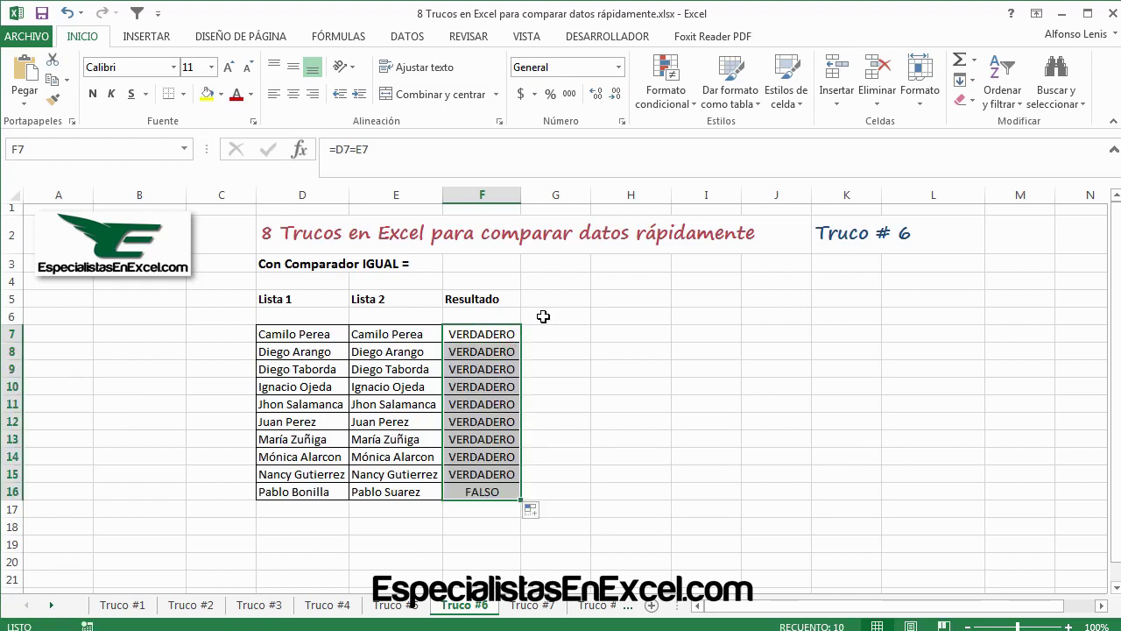
left_click(474, 494)
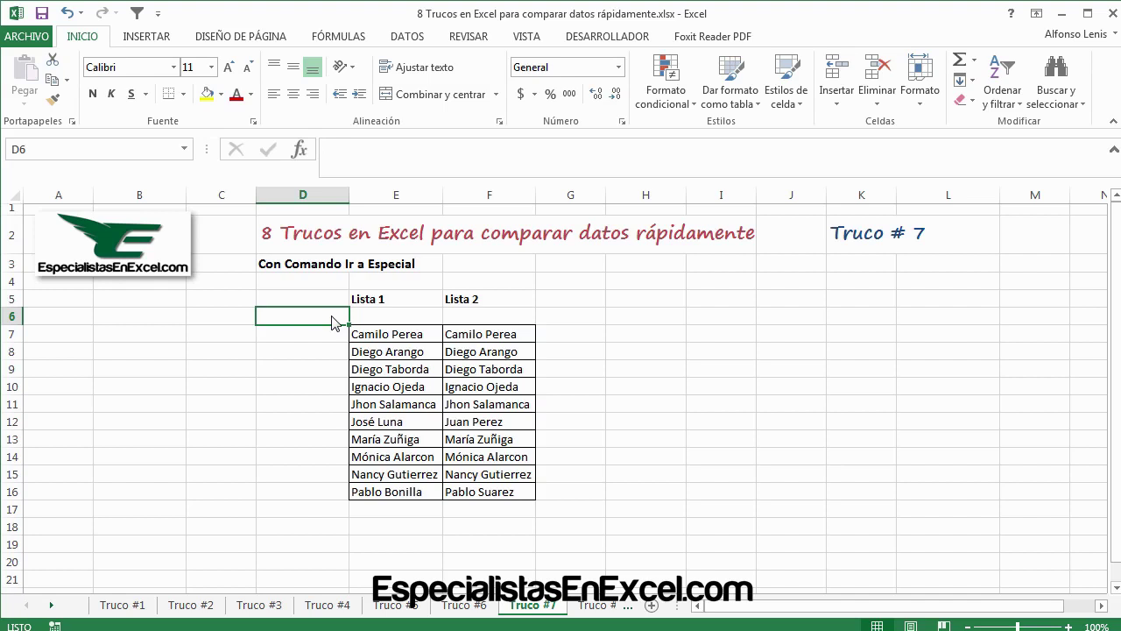
Select E7:F16, covering both the Lista 1 and Lista 2 names.
mouse_move(388, 332)
left_mouse_down()
mouse_move(480, 462)
mouse_move(476, 492)
left_mouse_up()
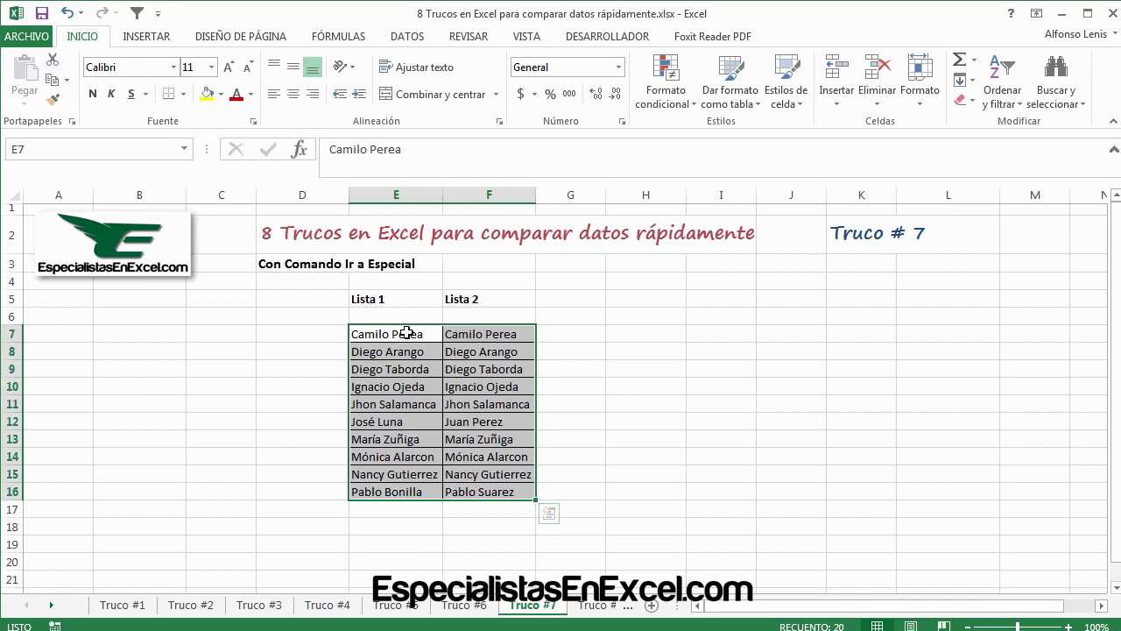
left_click(479, 491)
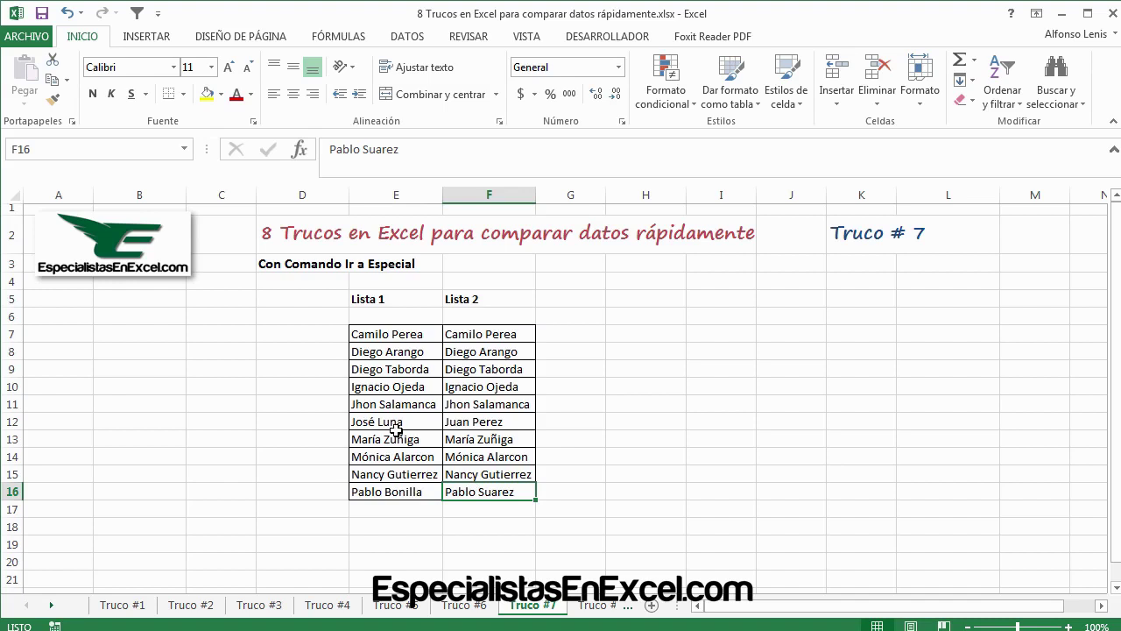
left_click(368, 422)
left_click_drag(466, 421, 416, 421)
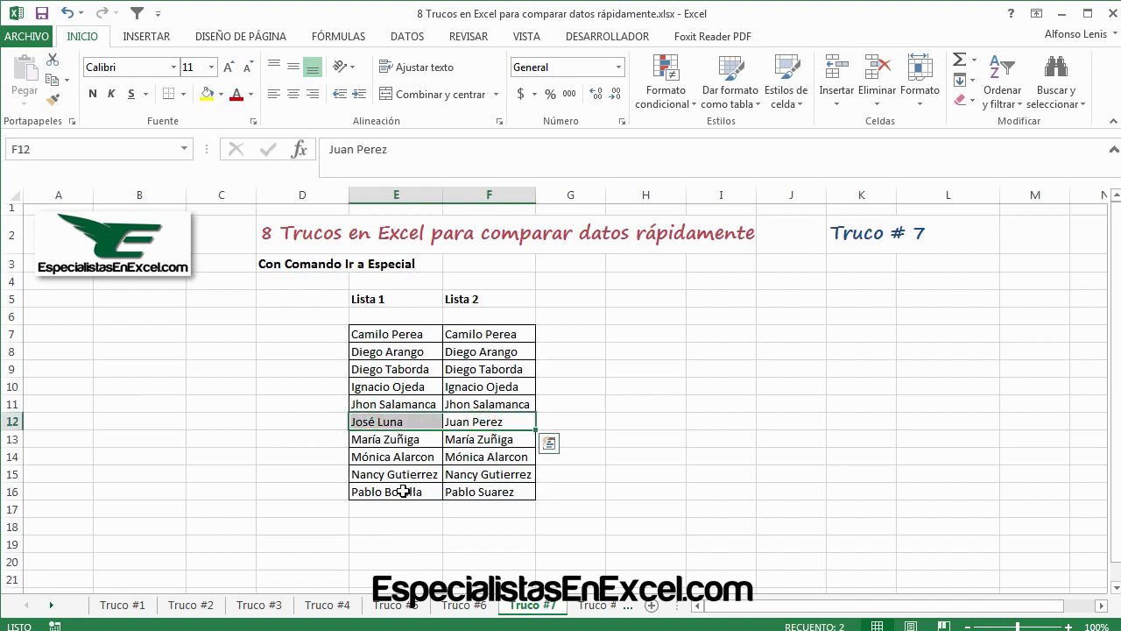
left_click_drag(406, 491, 469, 496)
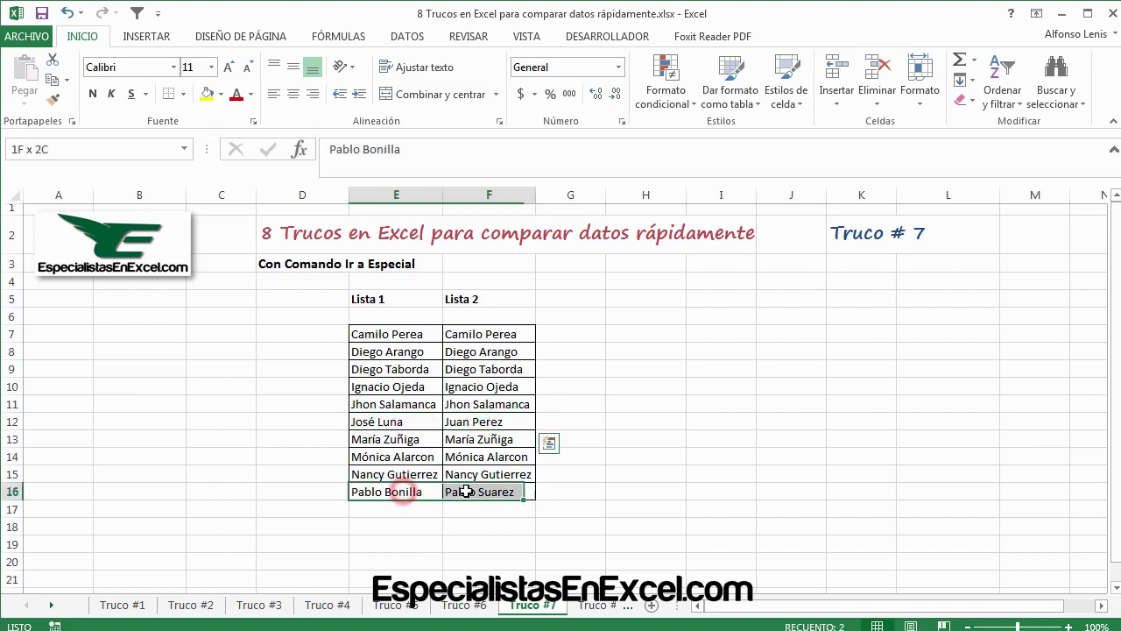
left_click(452, 540)
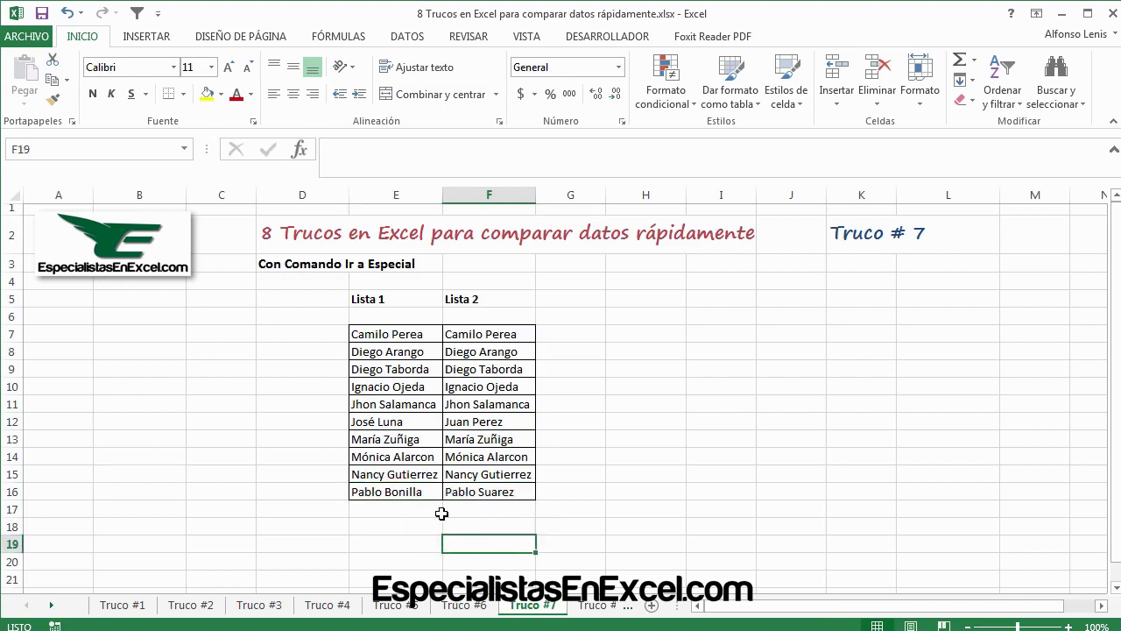
left_click_drag(383, 332, 489, 492)
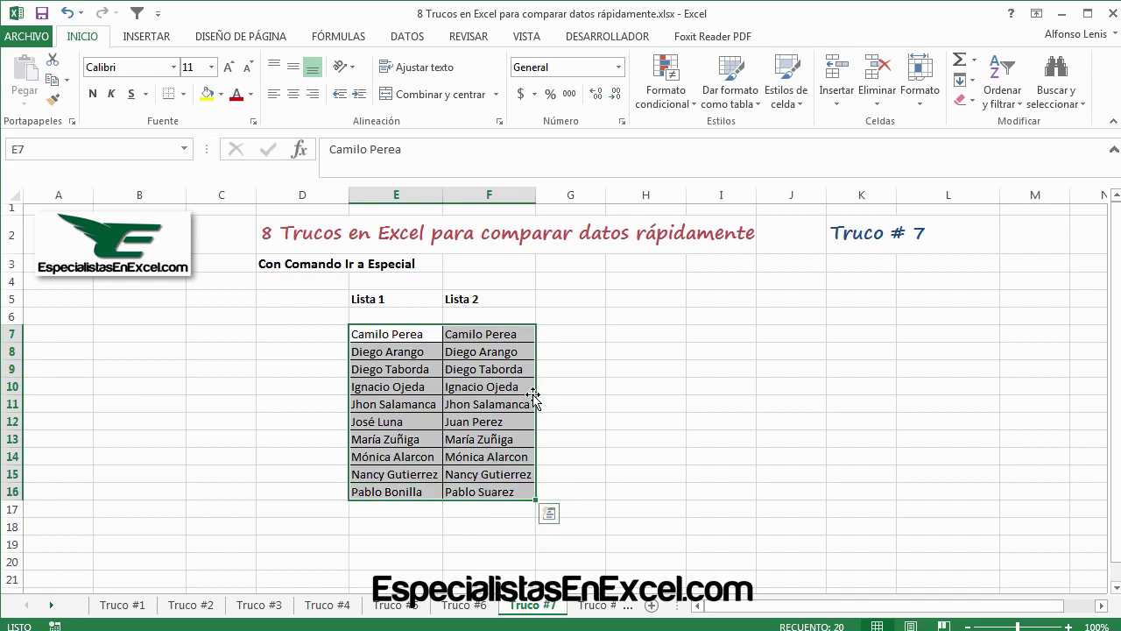
Use Go To Special with Diferencias entre filas to select the mismatched cells F12 and F16.
key("F5")
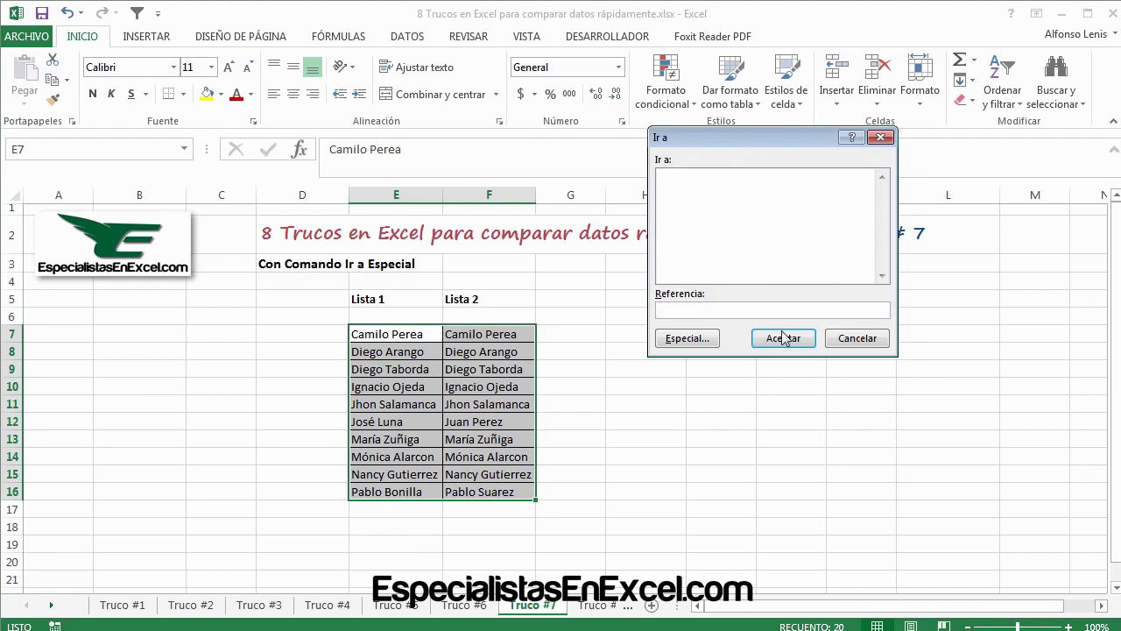
left_click(693, 342)
mouse_move(722, 109)
left_mouse_down()
mouse_move(698, 226)
mouse_move(732, 215)
left_mouse_up()
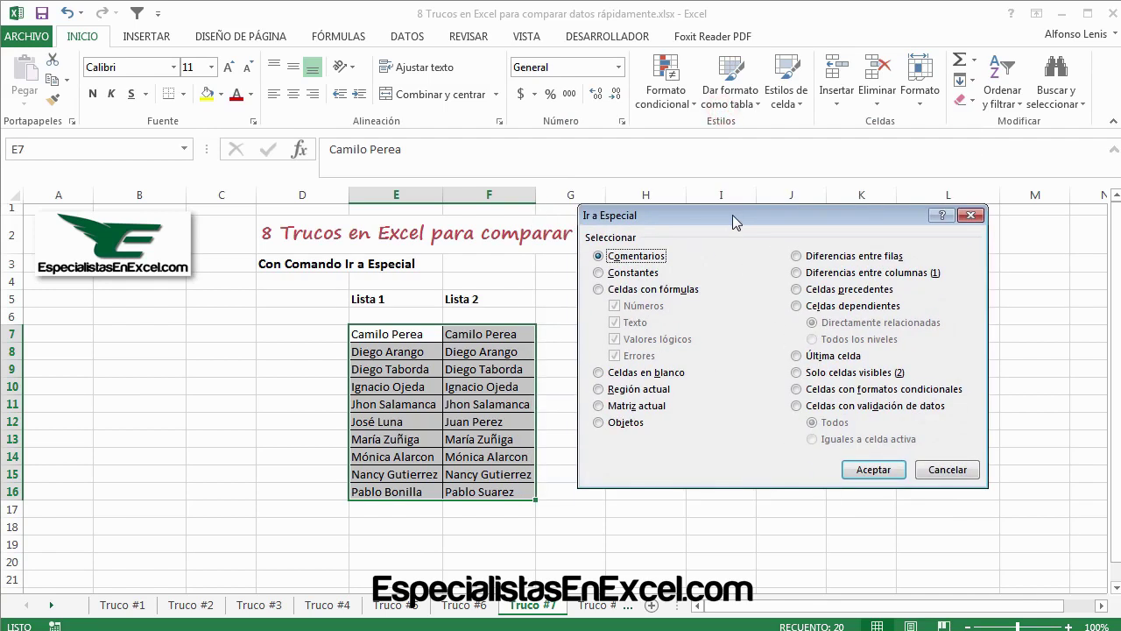
left_click(796, 255)
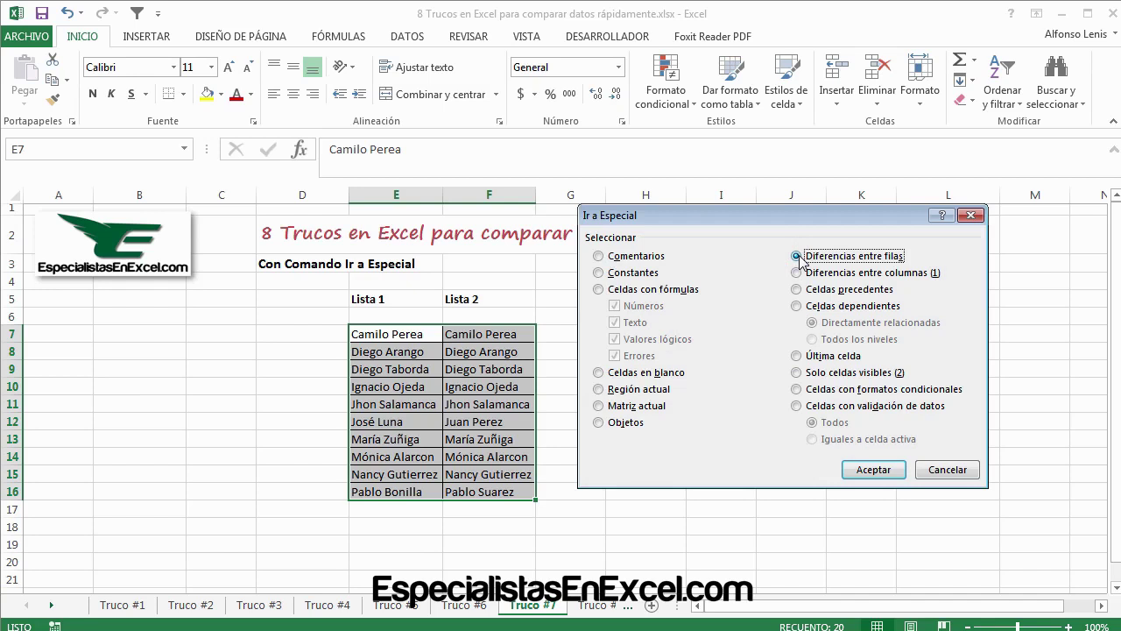
left_click(865, 473)
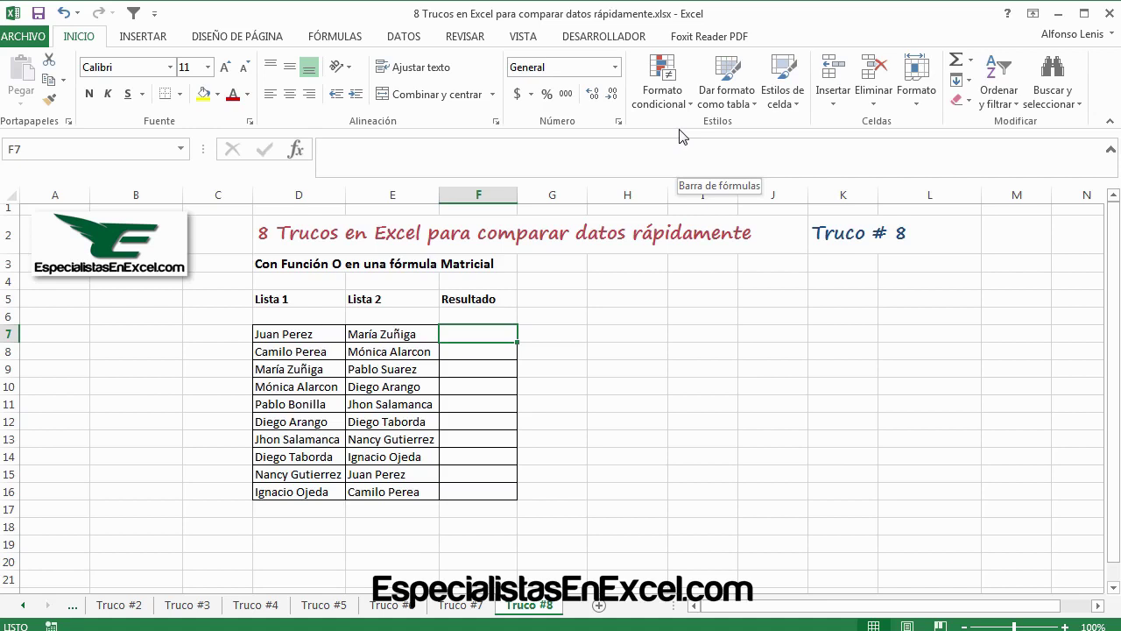
Build =O($D$7:$D$16=E7 in F7, comparing E7 against the locked Lista 1 range.
type("=")
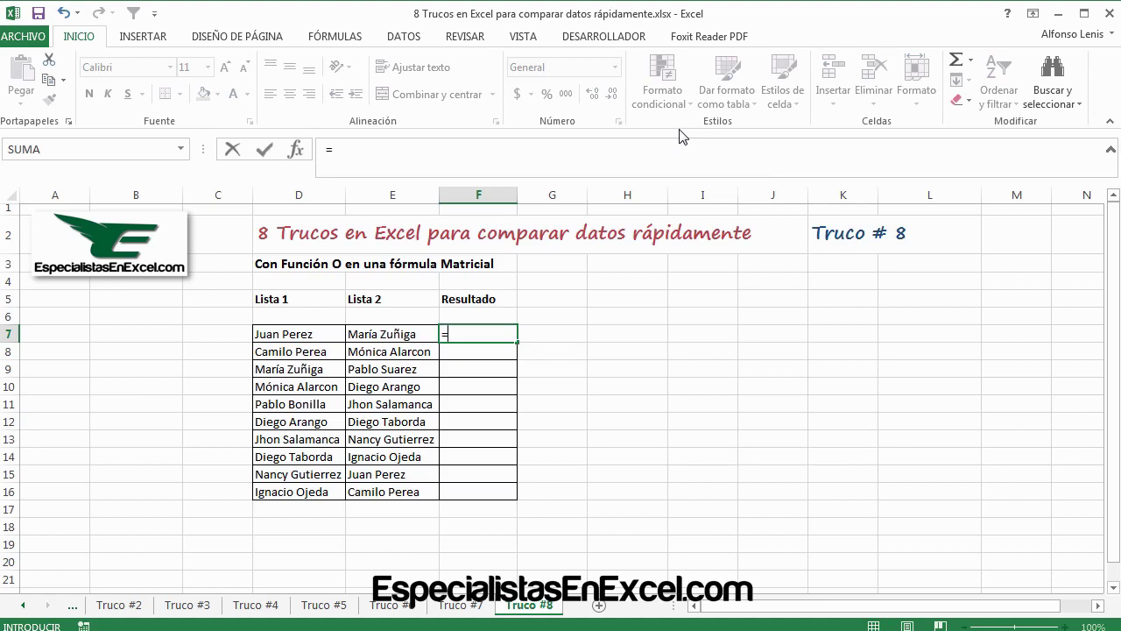
type("O(")
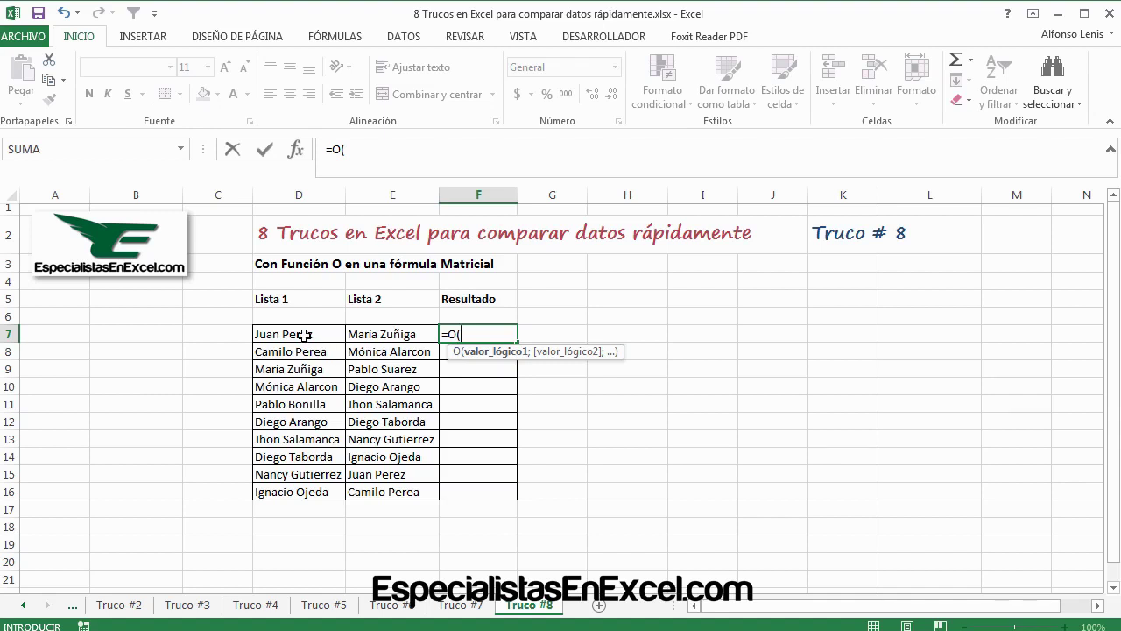
left_click_drag(304, 335, 309, 484)
left_click(465, 335)
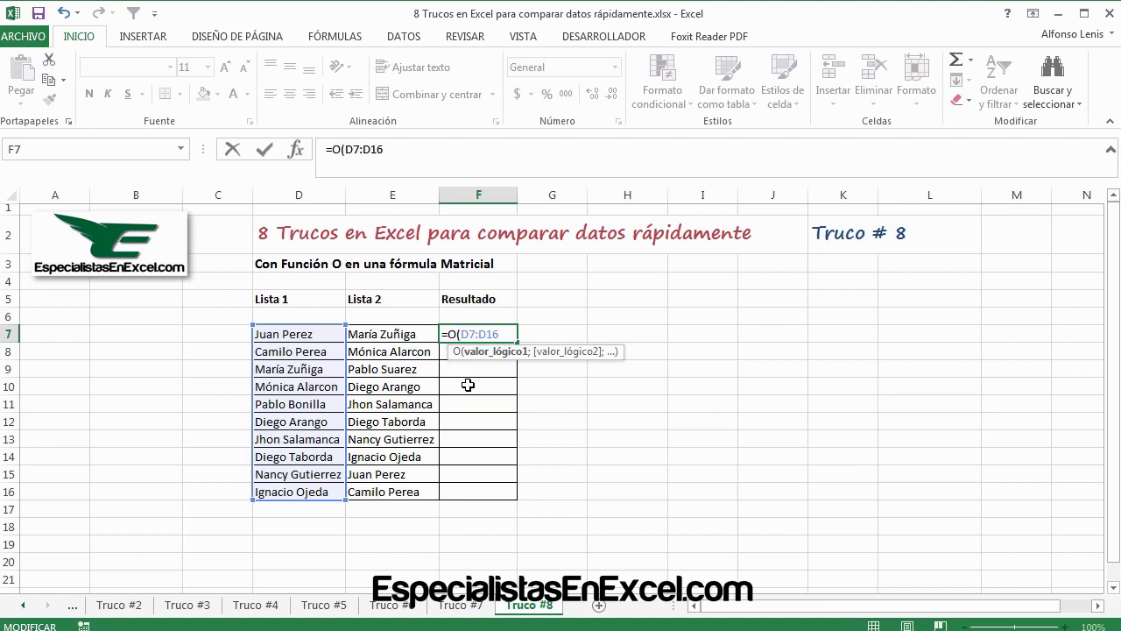
key("F4")
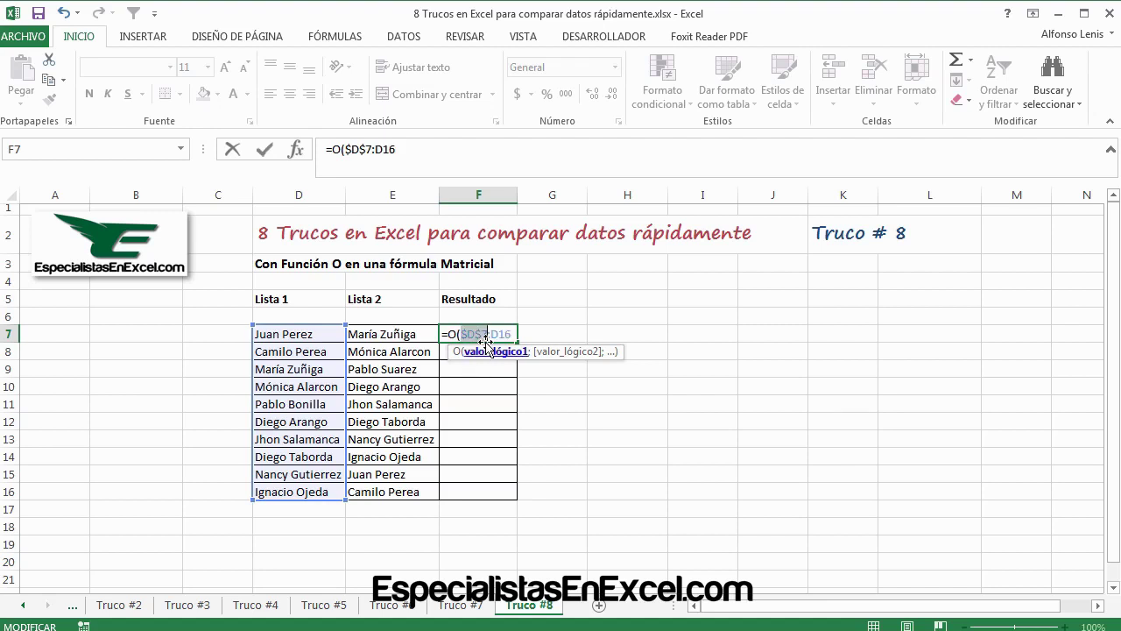
left_click(499, 333)
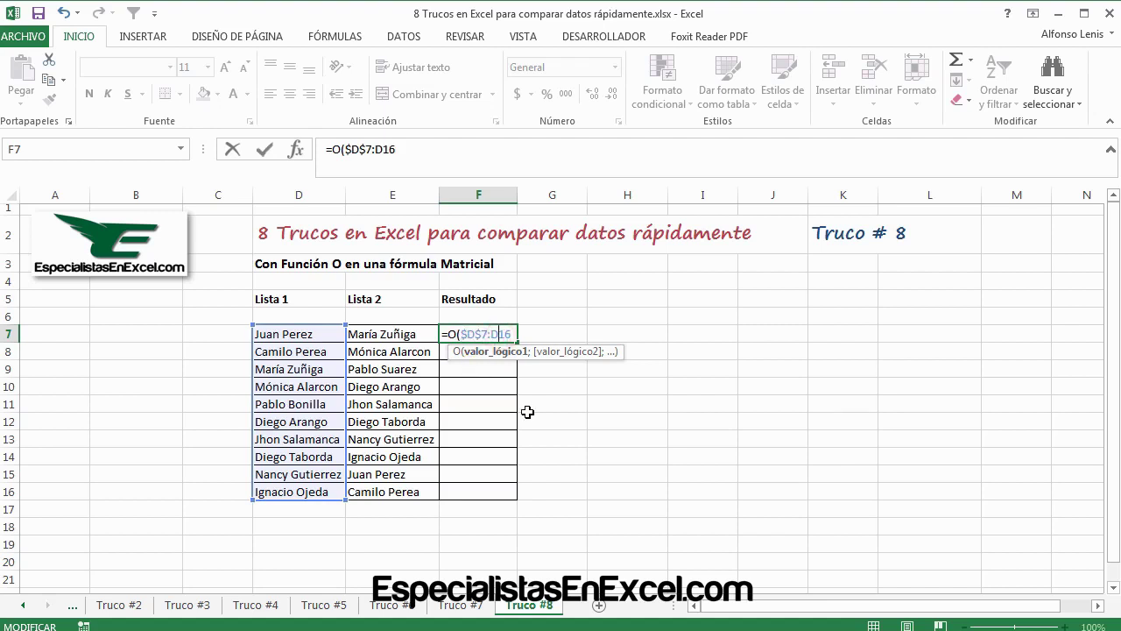
key("F4")
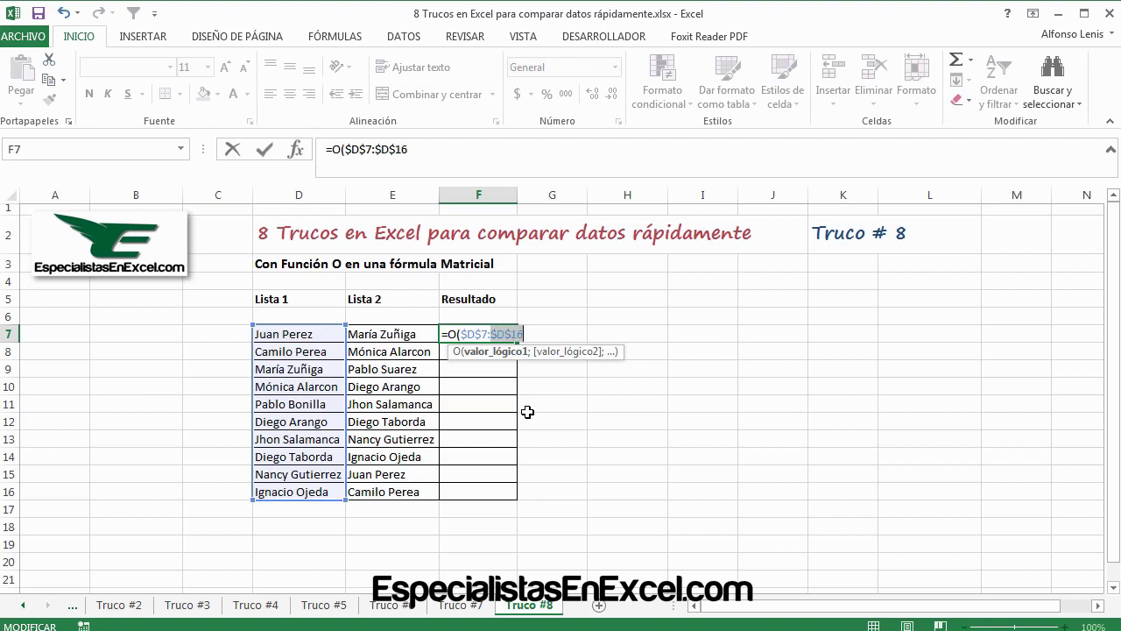
left_click(547, 334)
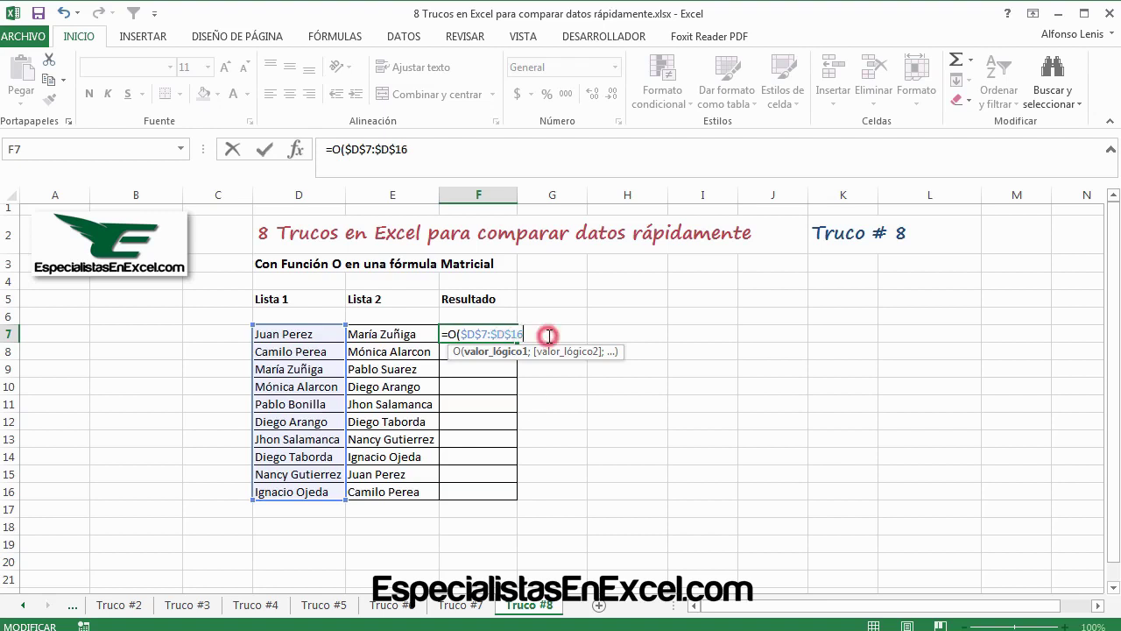
type("=")
left_click(403, 334)
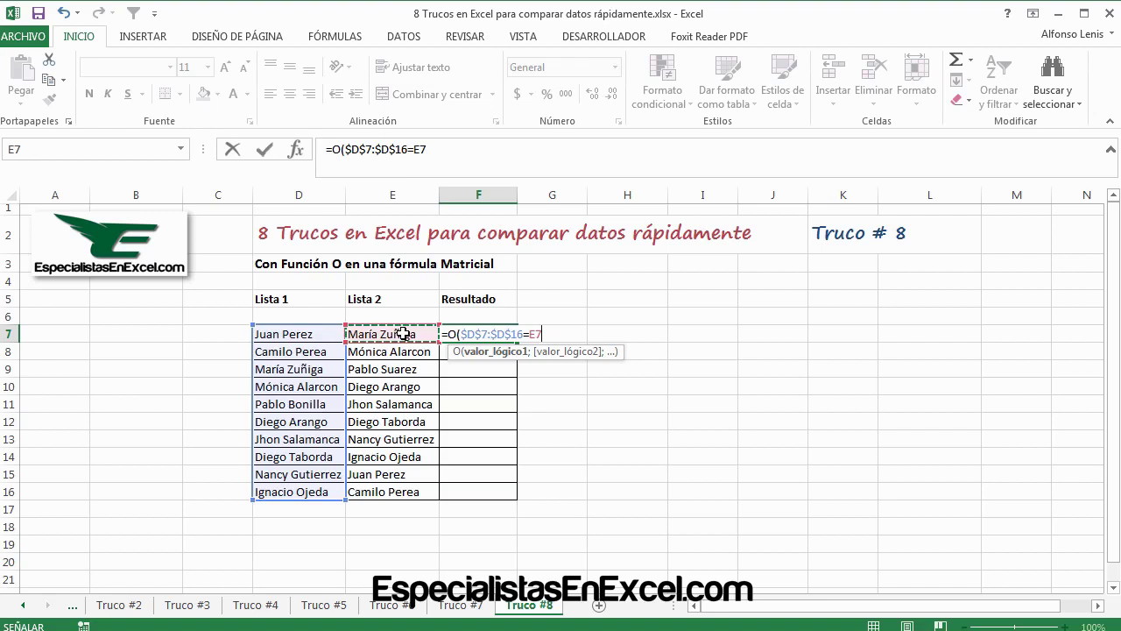
type(")")
key("ctrl+shift+Return")
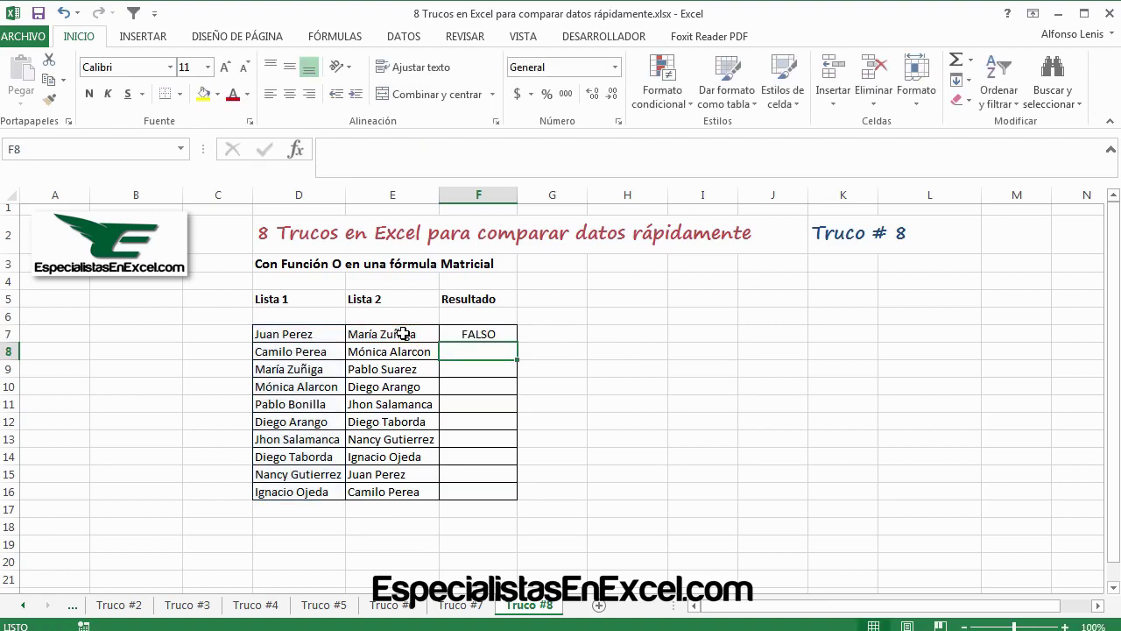
left_click(476, 332)
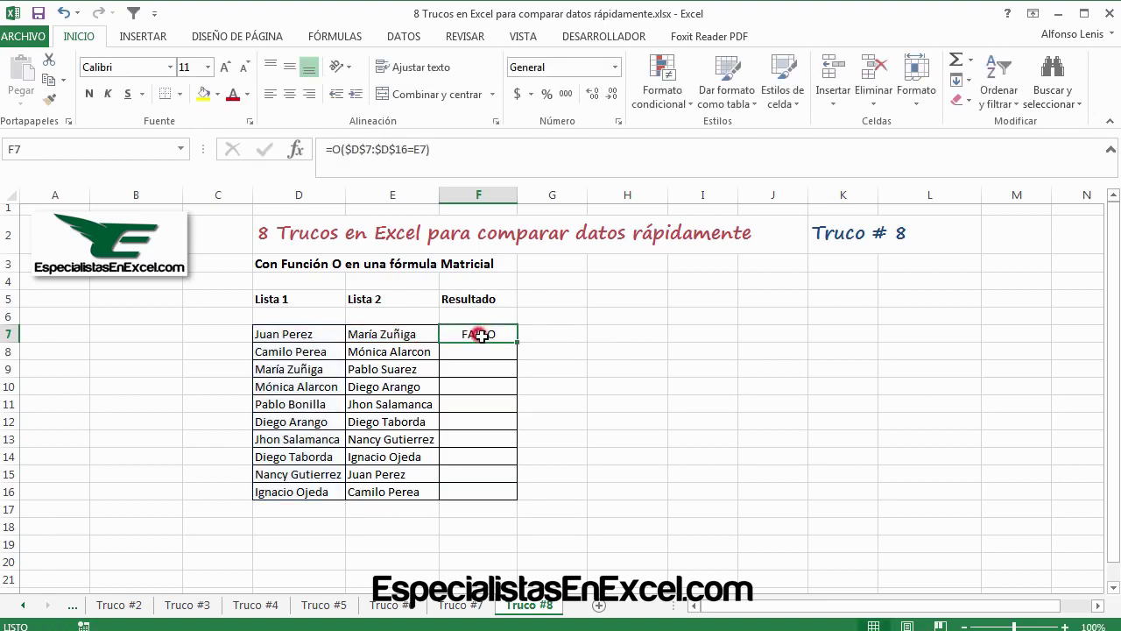
left_click(382, 334)
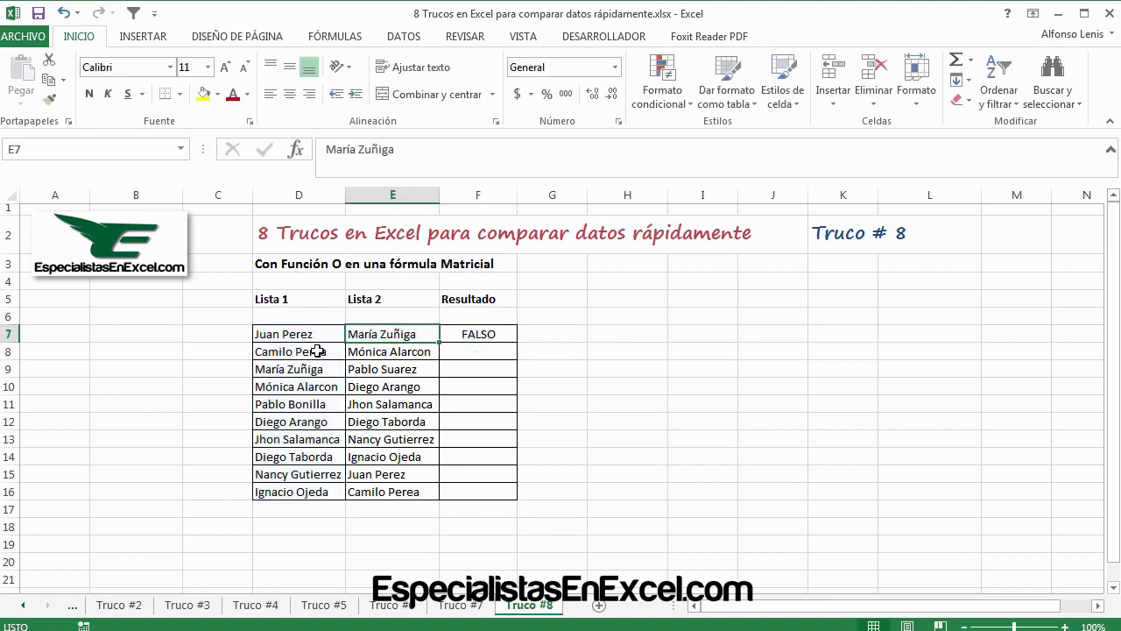
left_click(295, 372)
left_click(467, 334)
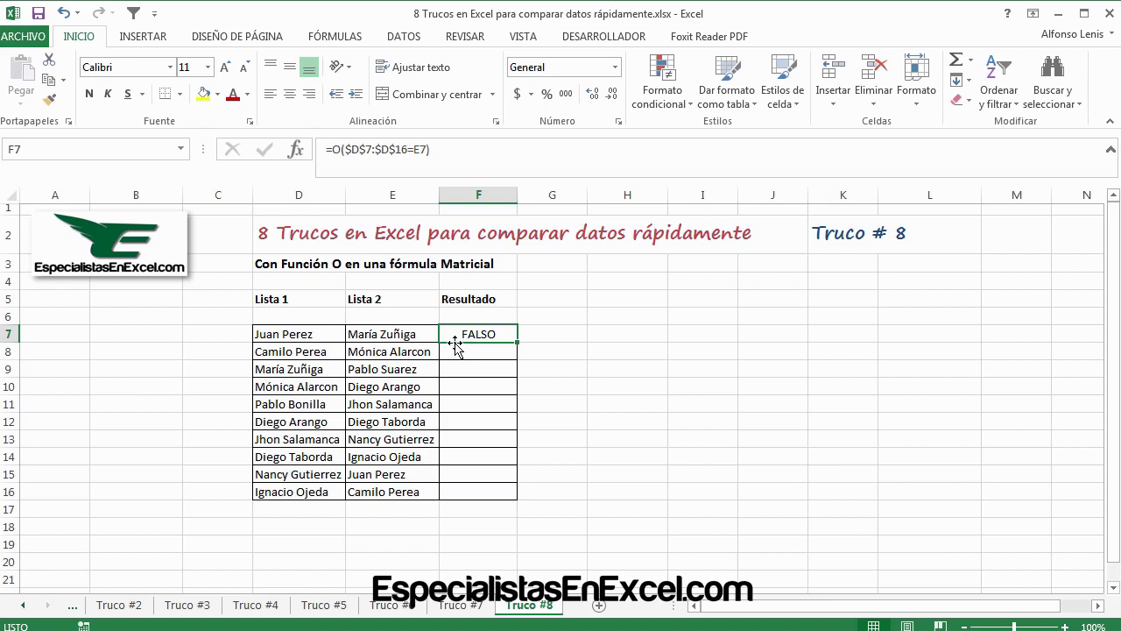
left_click(465, 357)
left_click(482, 331)
Re-enter F7 as the array formula {=O($D$7:$D$16=E7)}, now returning VERDADERO.
double_click(495, 333)
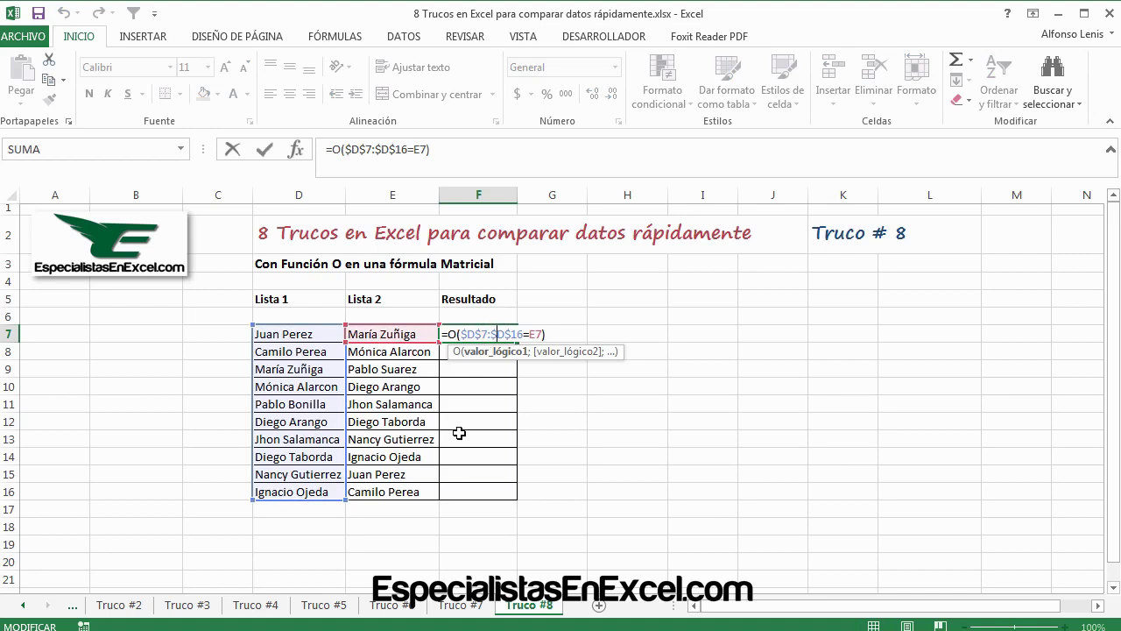
left_click(480, 334)
key("ctrl+shift+Return")
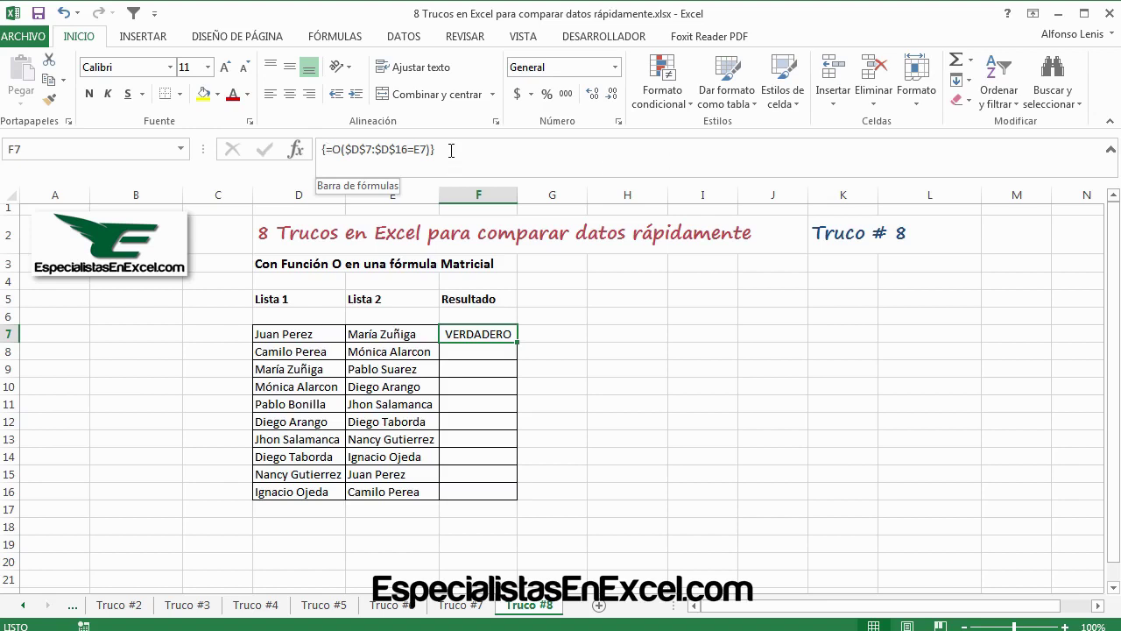
Copy the array formula from F7 down to F16, where F9 shows FALSO.
left_click(489, 354)
left_click(493, 336)
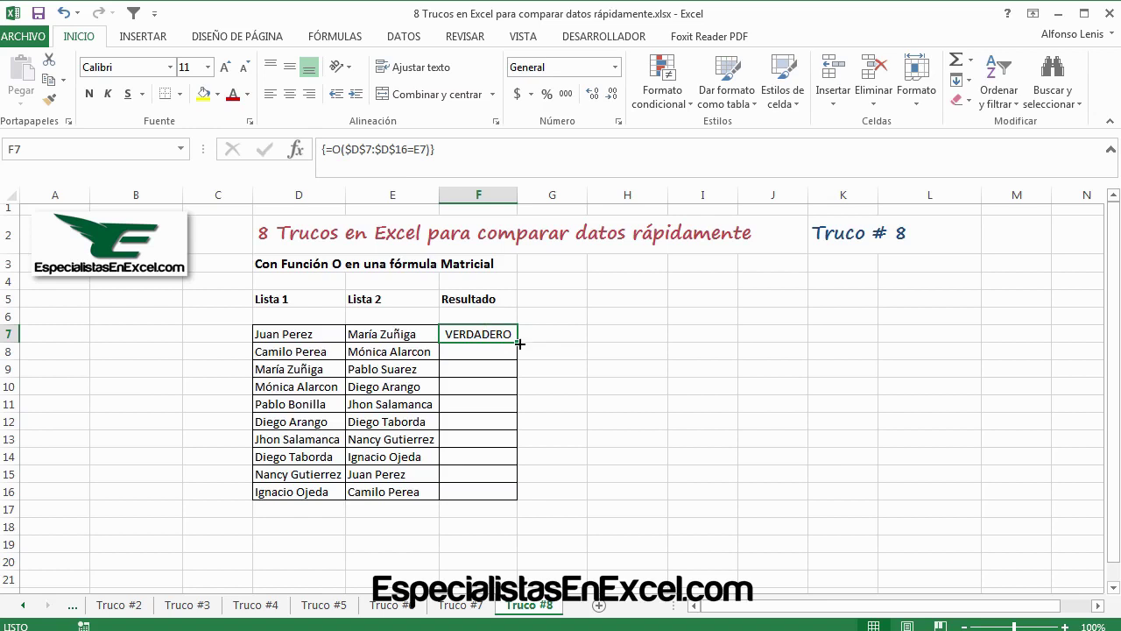
double_click(517, 346)
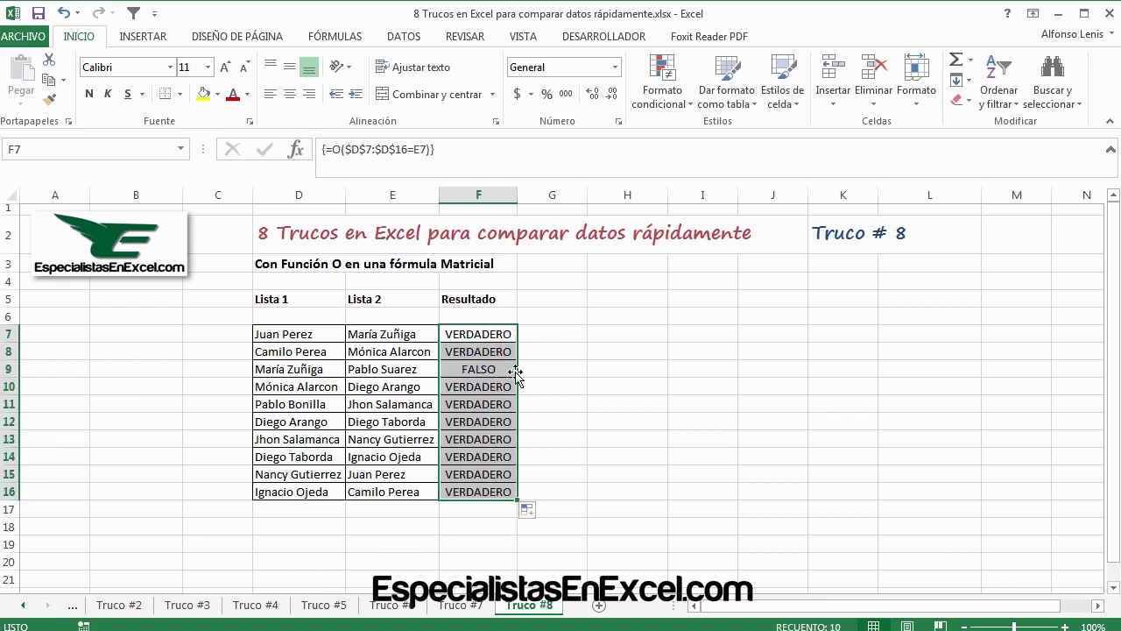
left_click(487, 370)
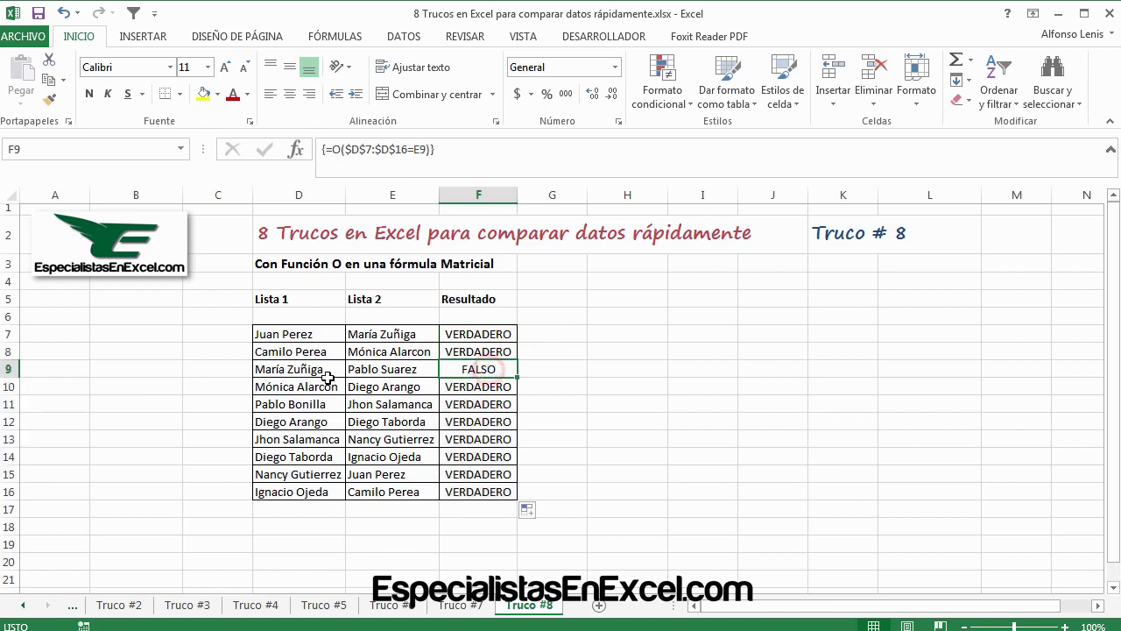
left_click_drag(320, 369, 399, 369)
left_click(398, 369)
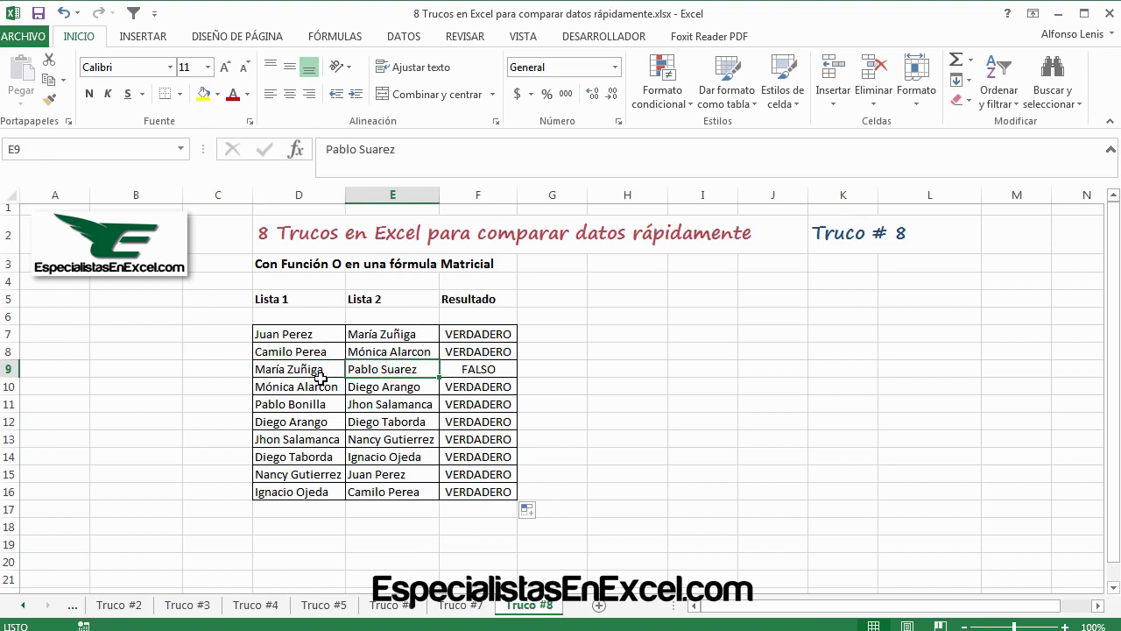
left_click(299, 486)
left_click(303, 421)
left_click(303, 386)
left_click(303, 337)
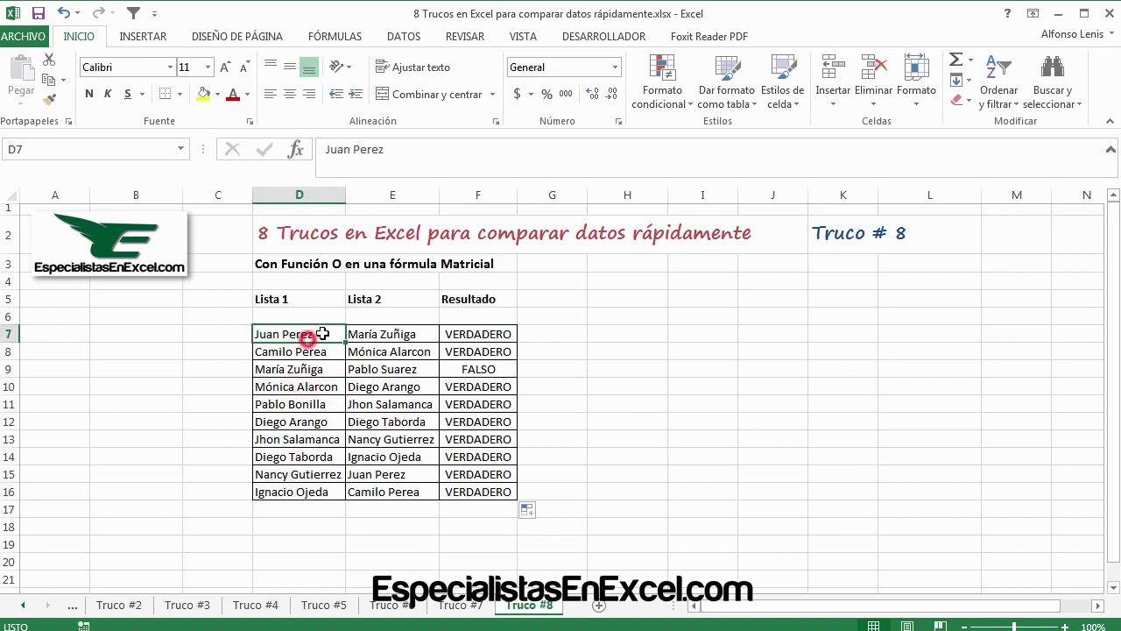
left_click(496, 369)
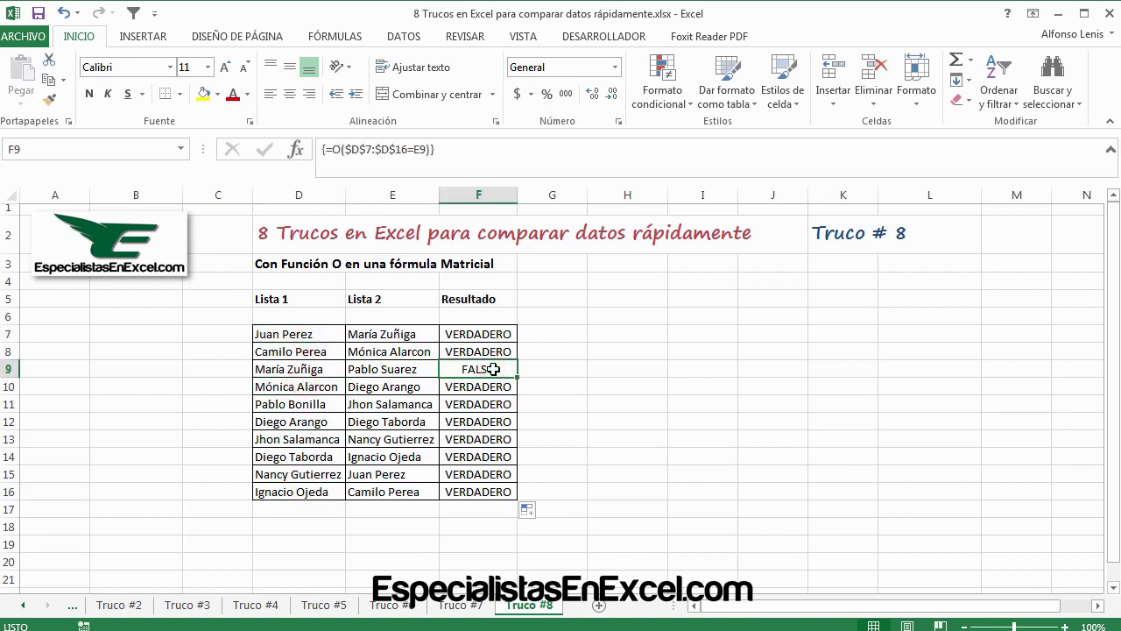